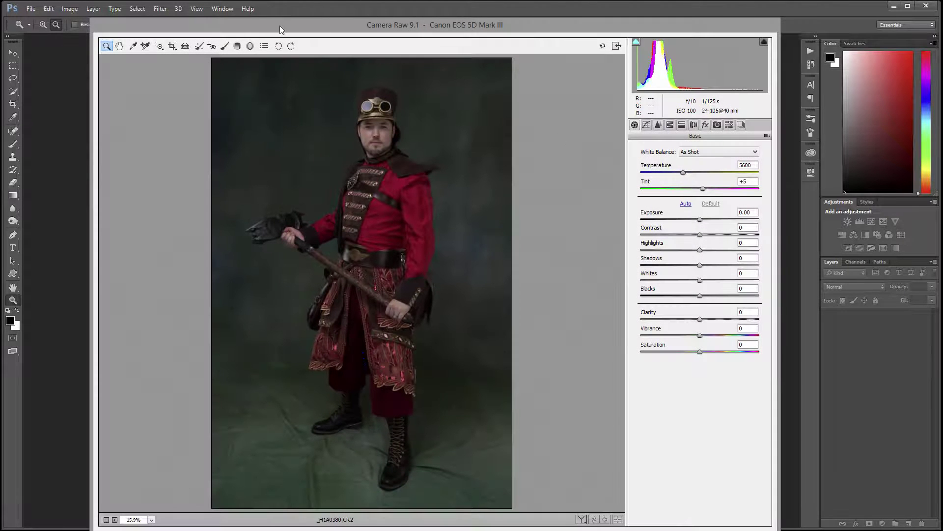
Step: Move and enlarge the Camera Raw window so the whole photo and its adjustment controls fit on screen
mouse_move(283, 24)
left_mouse_down()
mouse_move(285, 11)
mouse_move(276, 17)
left_mouse_up()
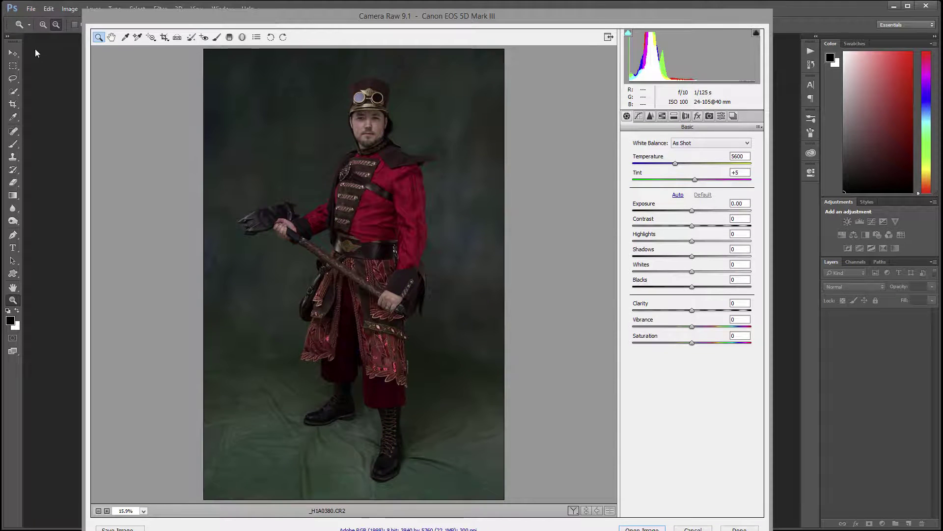
left_click_drag(83, 9, 28, 35)
left_click_drag(208, 46, 211, 27)
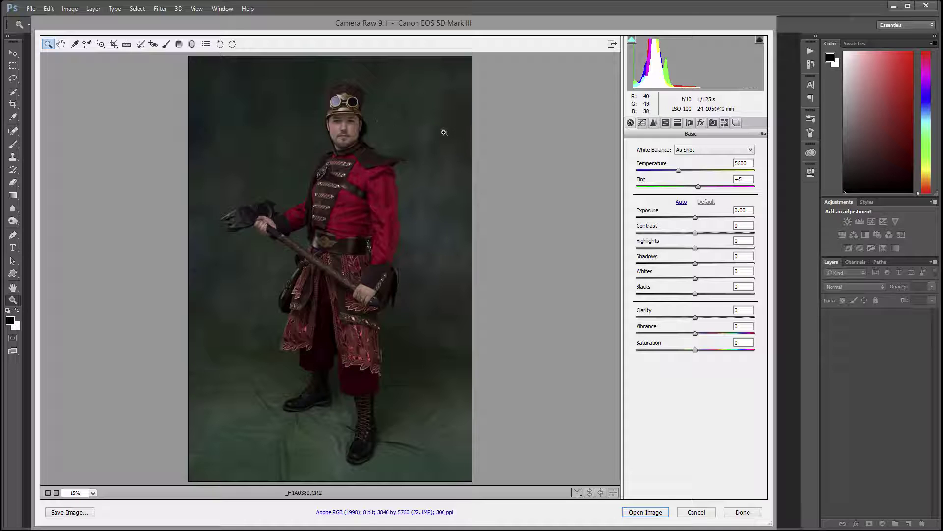
Step: Enable chromatic aberration removal and compare the portrait with lens profile corrections on and off
left_click(691, 124)
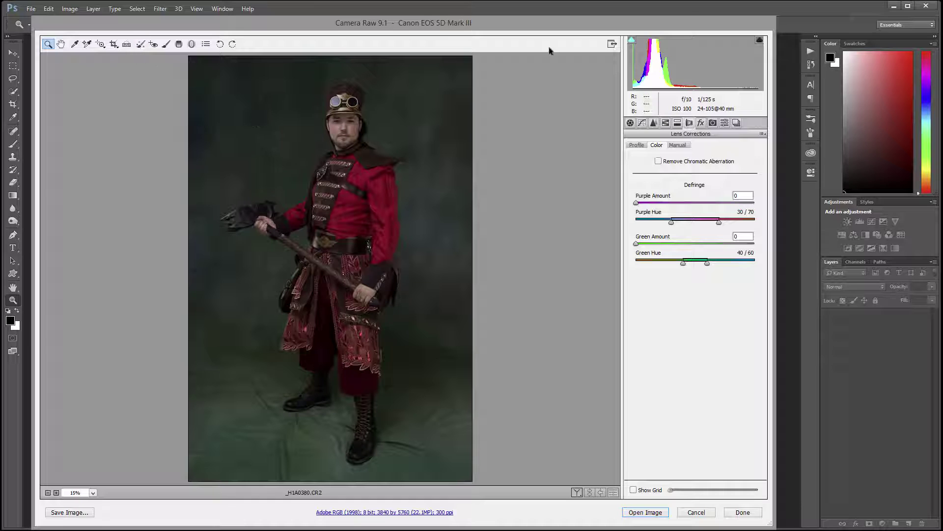
left_click(658, 161)
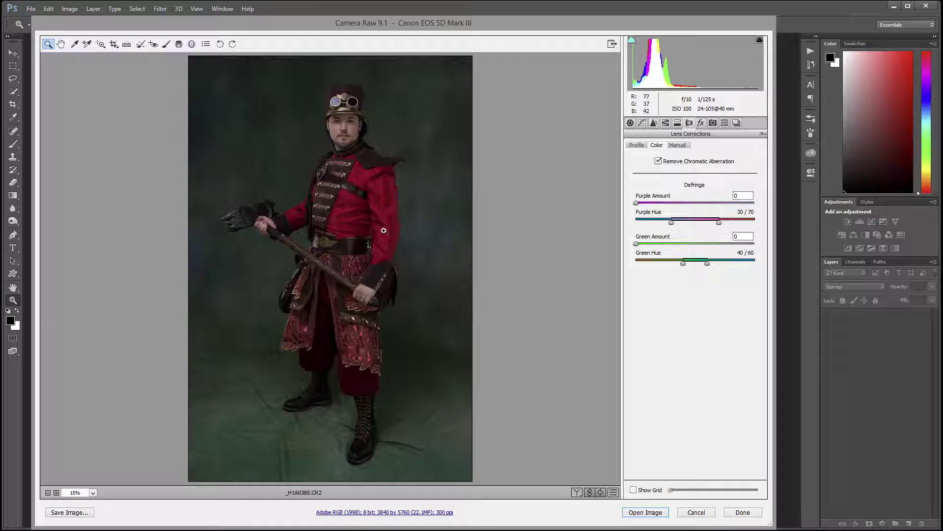
left_click(636, 145)
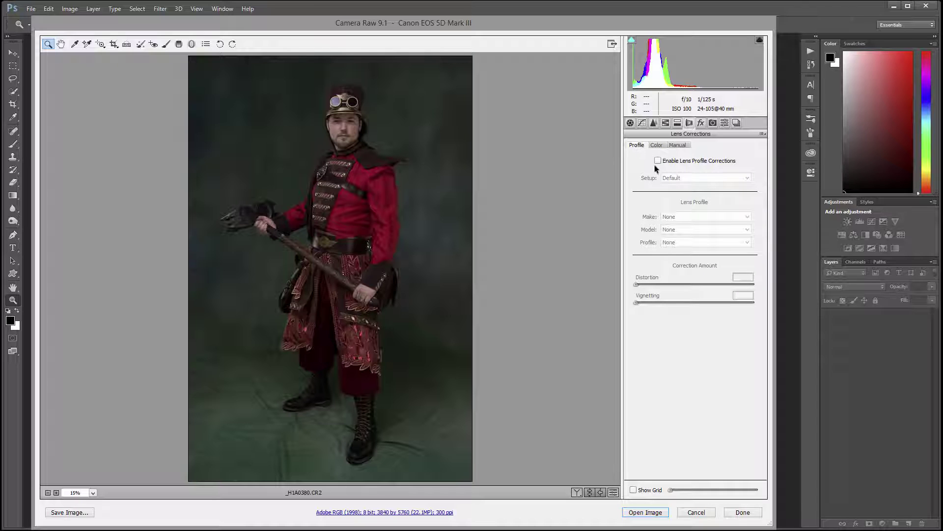
left_click(658, 161)
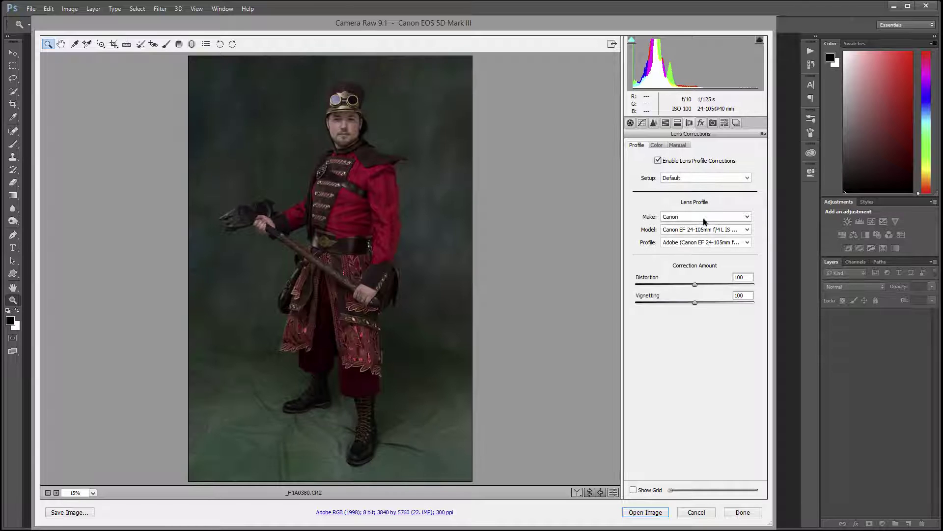
left_click(658, 161)
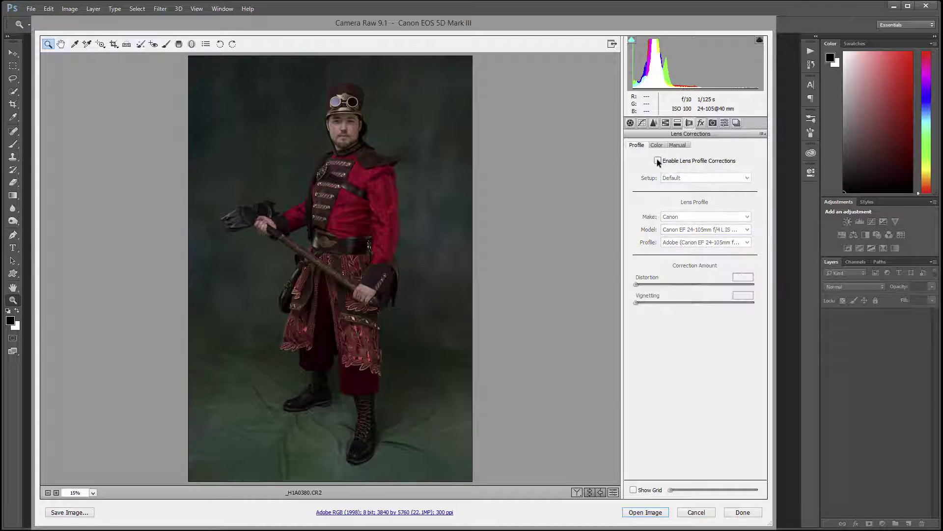
left_click(658, 161)
left_click(657, 160)
left_click(657, 160)
left_click(657, 161)
left_click(663, 148)
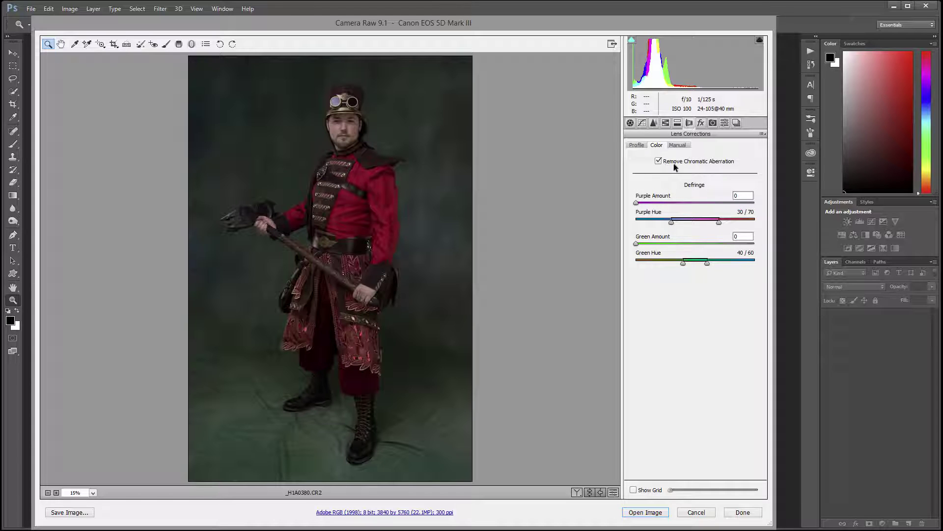
Step: Sharpen the photo with an amount of 63 and a detail of 17, judging the effect on the face
left_click(653, 122)
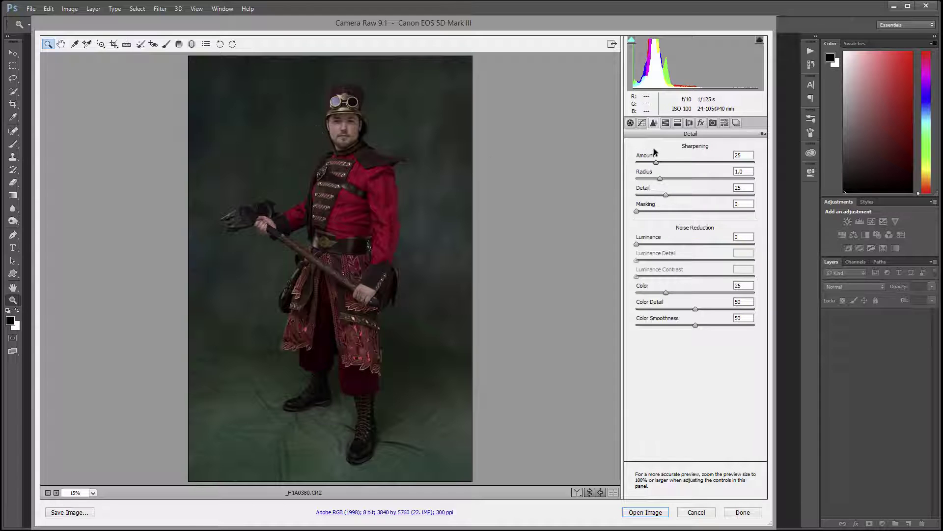
left_click_drag(283, 96, 316, 125)
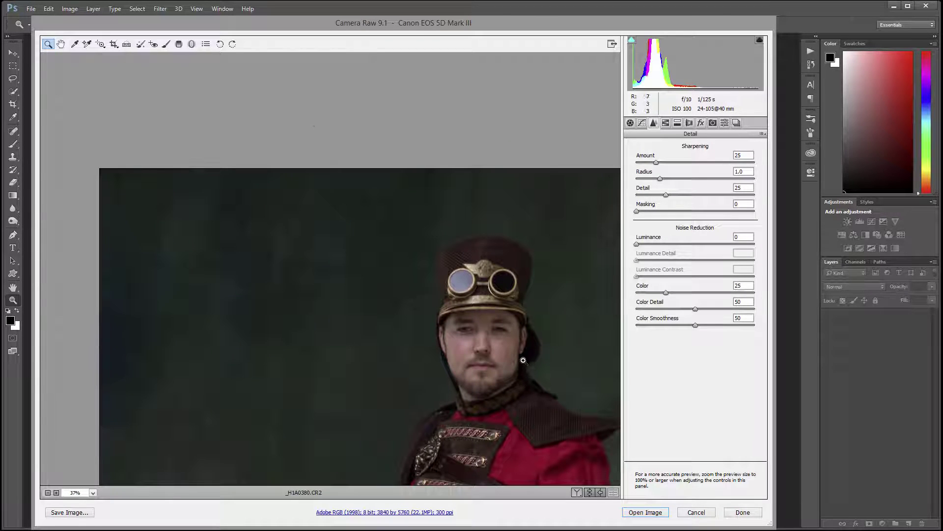
left_click_drag(499, 324, 377, 222)
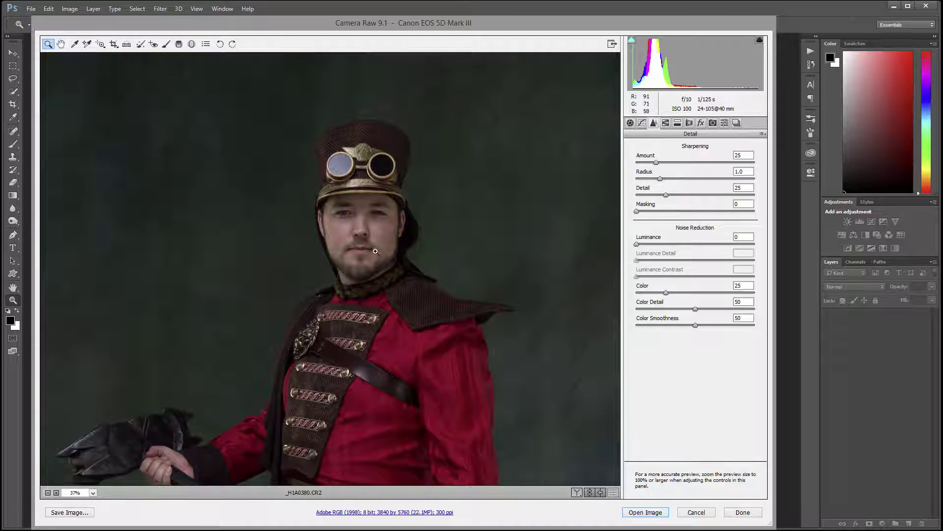
left_click_drag(356, 225, 392, 227)
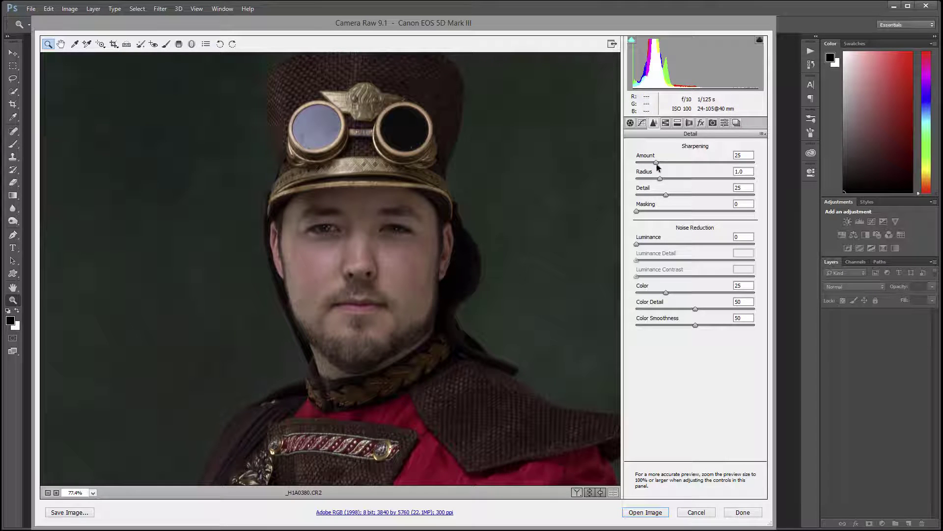
left_click_drag(656, 163, 692, 167)
left_click_drag(352, 273, 393, 281)
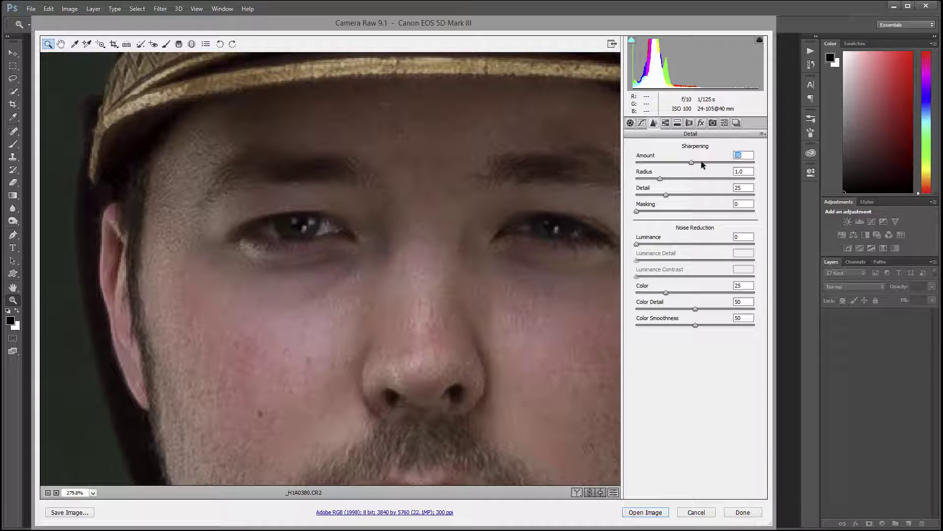
left_click_drag(712, 164, 761, 162)
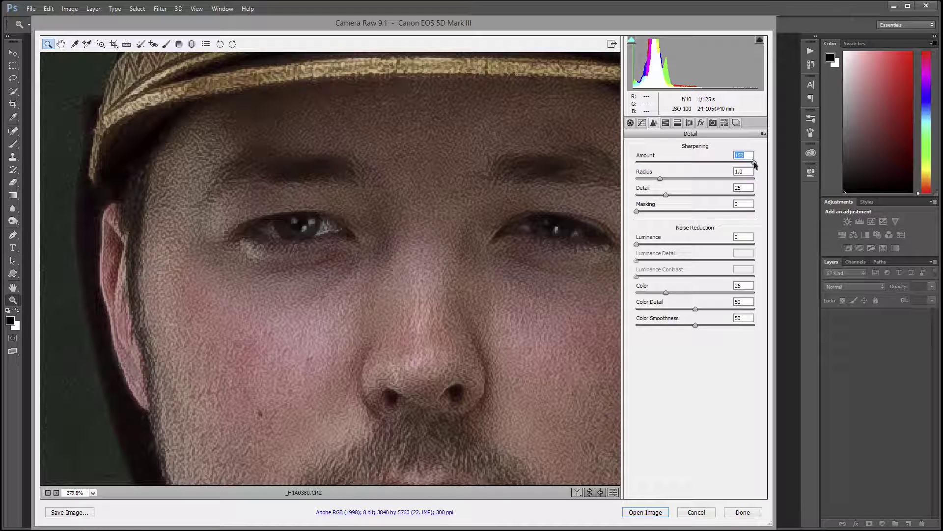
left_click_drag(755, 165, 687, 163)
mouse_move(665, 196)
left_mouse_down()
mouse_move(632, 197)
mouse_move(659, 198)
left_mouse_up()
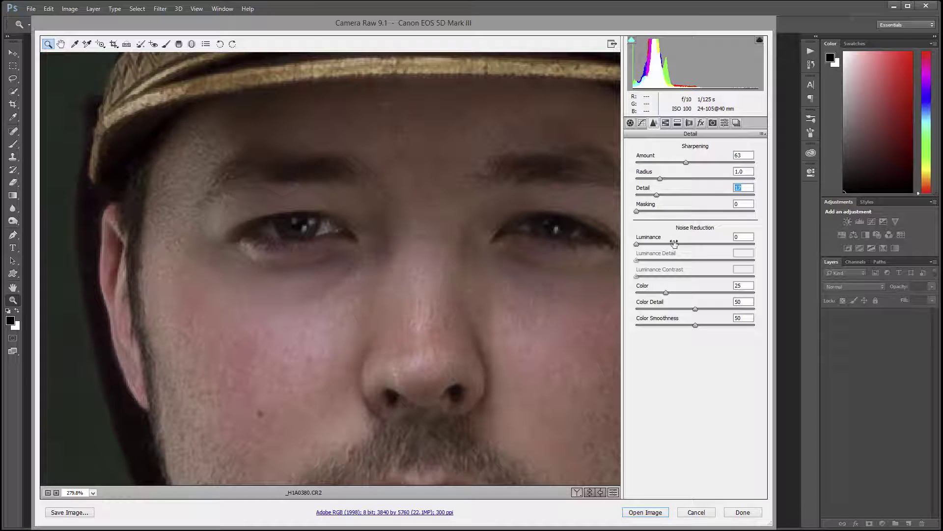
Step: Set the luminance noise reduction to 11 and check the result on the face and costume
mouse_move(637, 244)
left_mouse_down()
mouse_move(679, 244)
mouse_move(650, 247)
left_mouse_up()
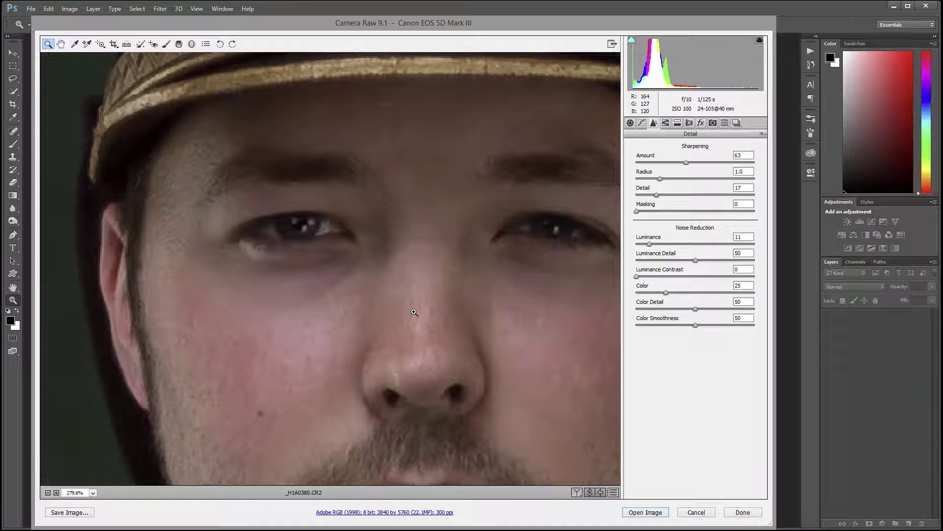
left_click_drag(426, 311, 365, 321)
scroll(366, 317, "down", 5)
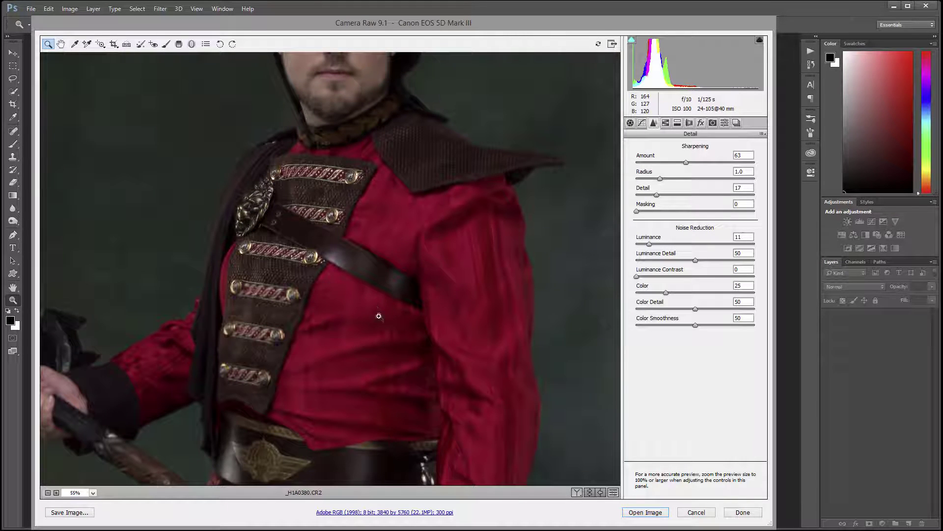
scroll(383, 216, "up", 5)
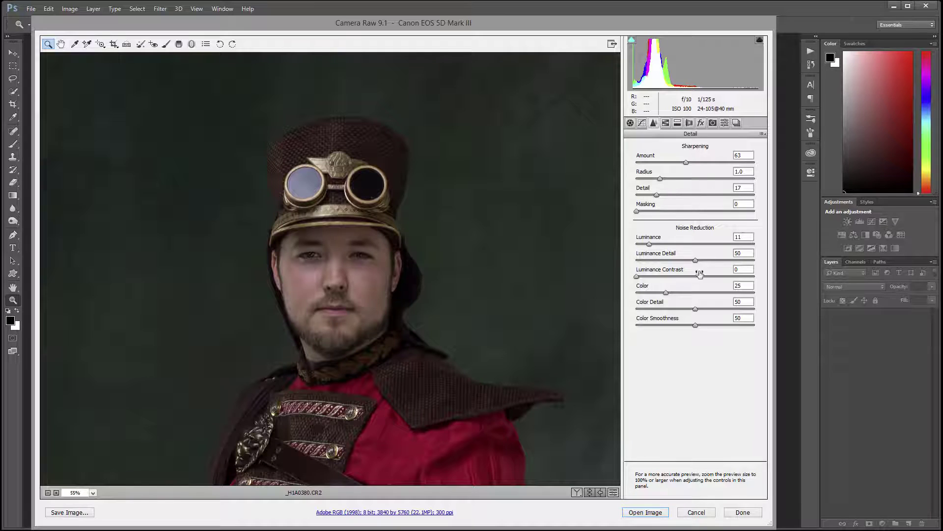
Step: Raise the highlights to +10 in the basic adjustments
left_click(632, 123)
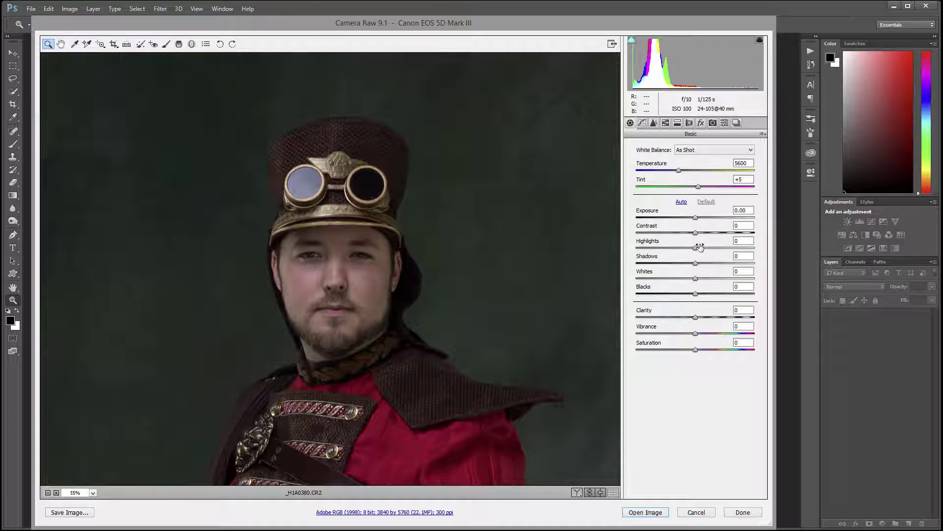
left_click_drag(366, 324, 397, 315)
key("ctrl+0")
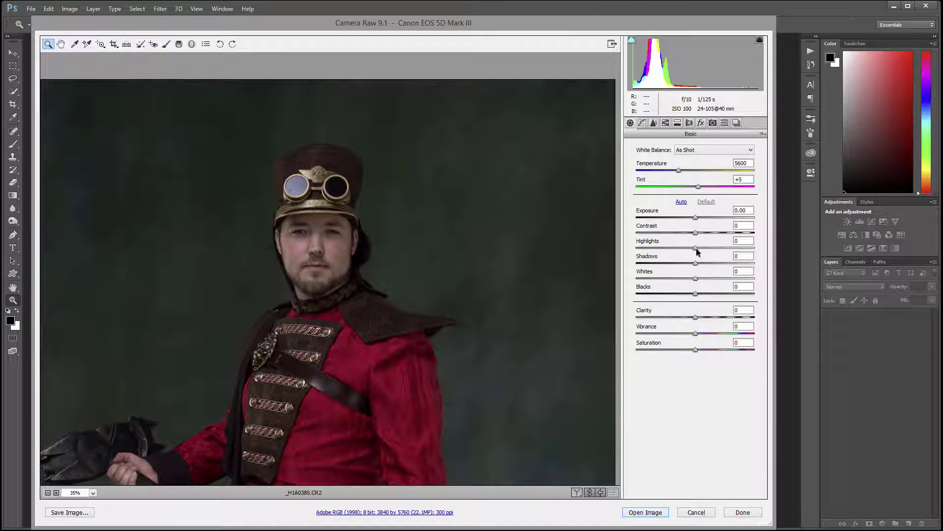
mouse_move(696, 249)
left_mouse_down()
mouse_move(631, 250)
mouse_move(749, 248)
mouse_move(703, 253)
left_mouse_up()
mouse_move(698, 247)
left_mouse_down()
mouse_move(723, 251)
mouse_move(683, 248)
mouse_move(718, 247)
mouse_move(704, 252)
left_mouse_up()
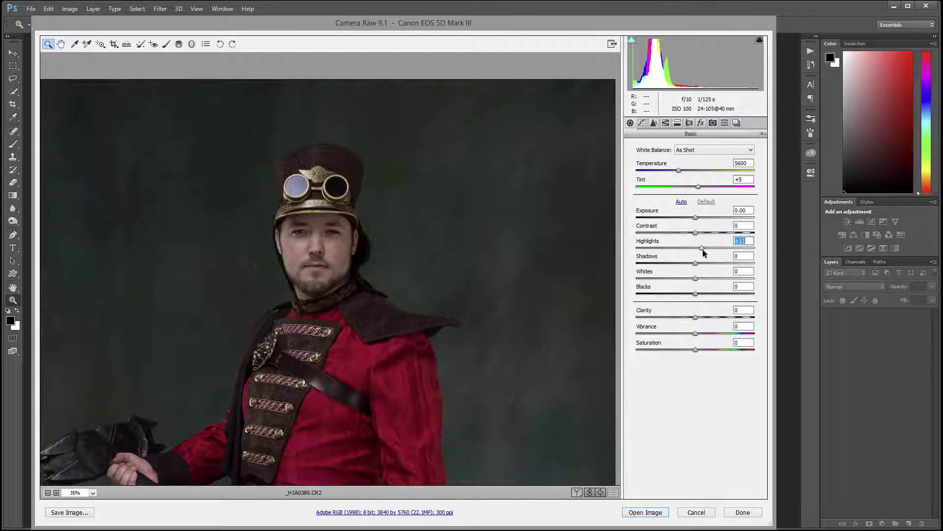
Step: Try raising the shadows to +100 and inspect the dark details of the belt, skirt and boots
key("ctrl+0")
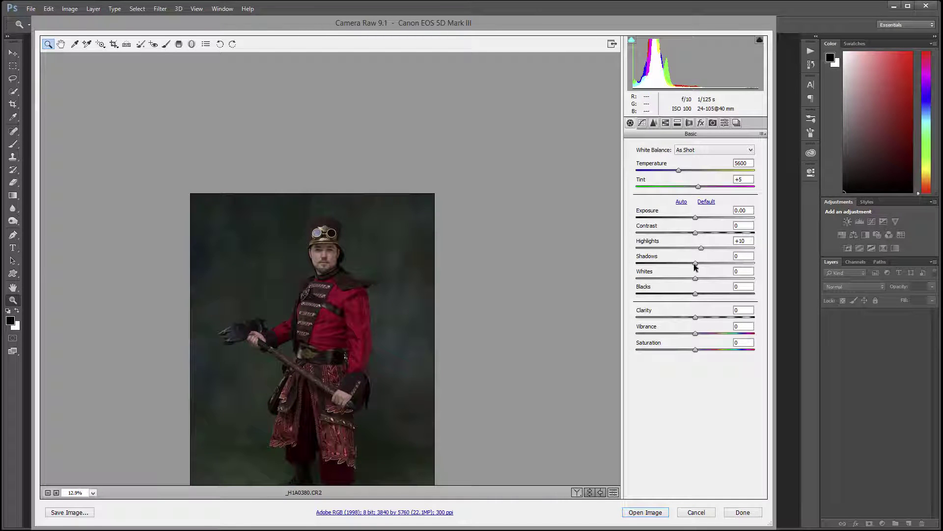
left_click_drag(696, 264, 717, 264)
left_click(325, 362)
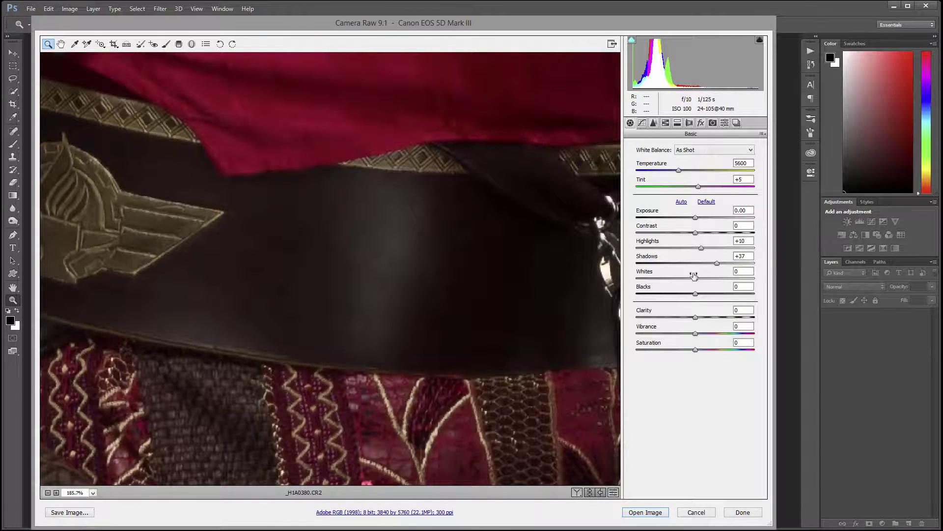
left_click_drag(739, 263, 753, 261)
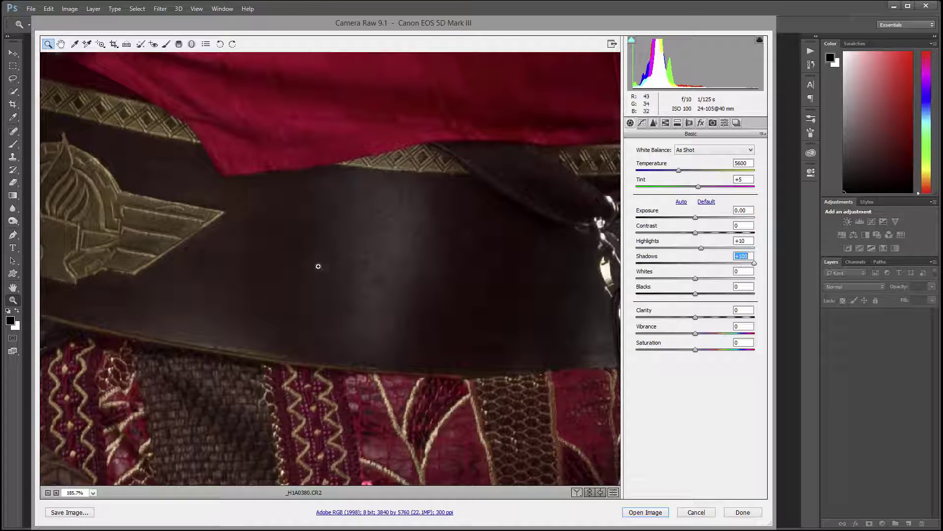
left_click_drag(245, 217, 523, 95)
left_click_drag(394, 325, 607, 123)
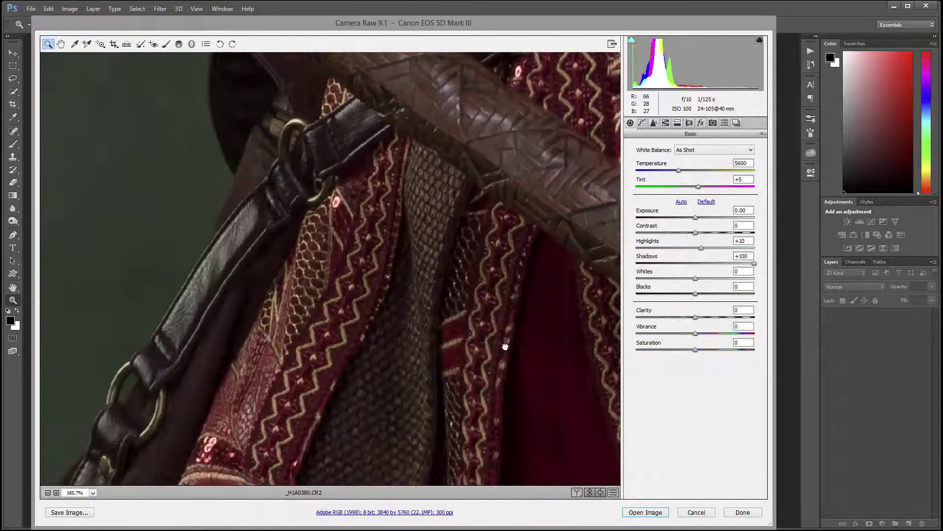
left_click_drag(489, 342, 342, 143)
left_click_drag(460, 375, 347, 244)
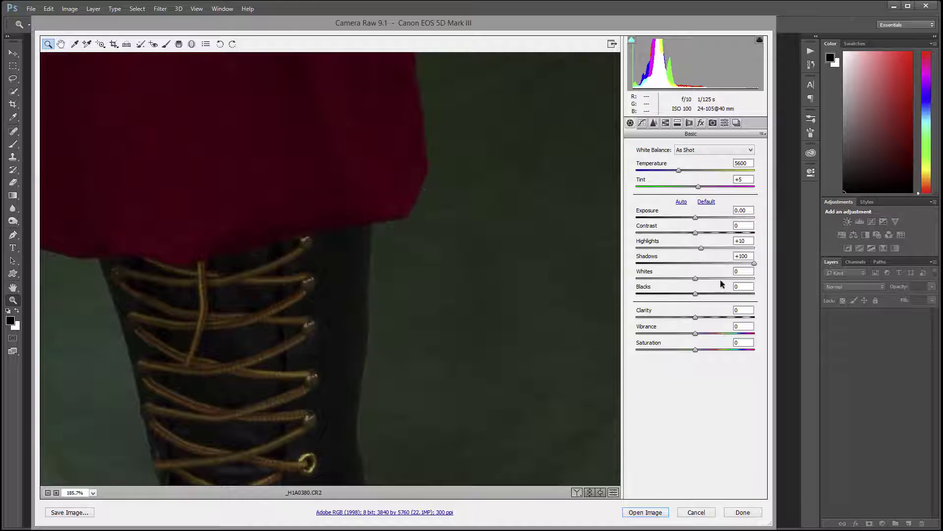
Step: Set the shadows to +28 and check the overall figure
left_click_drag(755, 264, 711, 264)
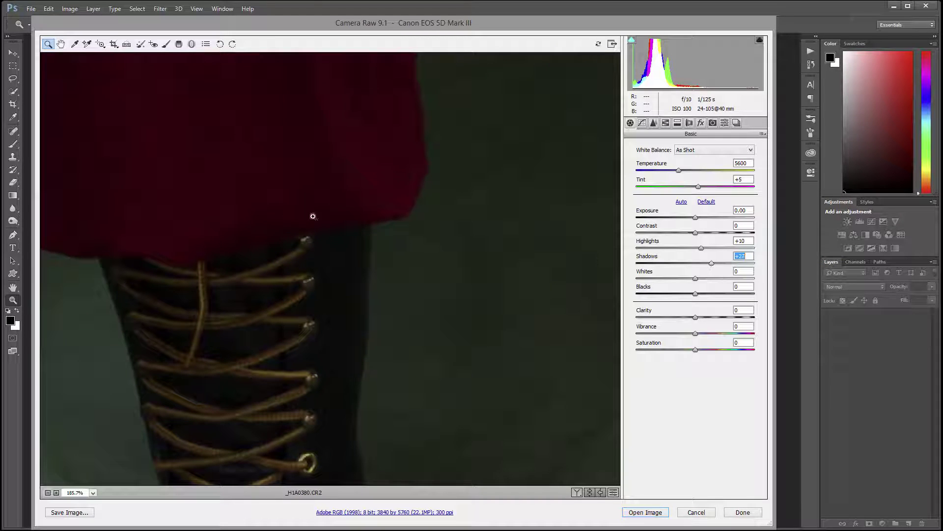
left_click_drag(348, 210, 263, 210)
scroll(282, 152, "up", 2)
left_click_drag(282, 152, 312, 374)
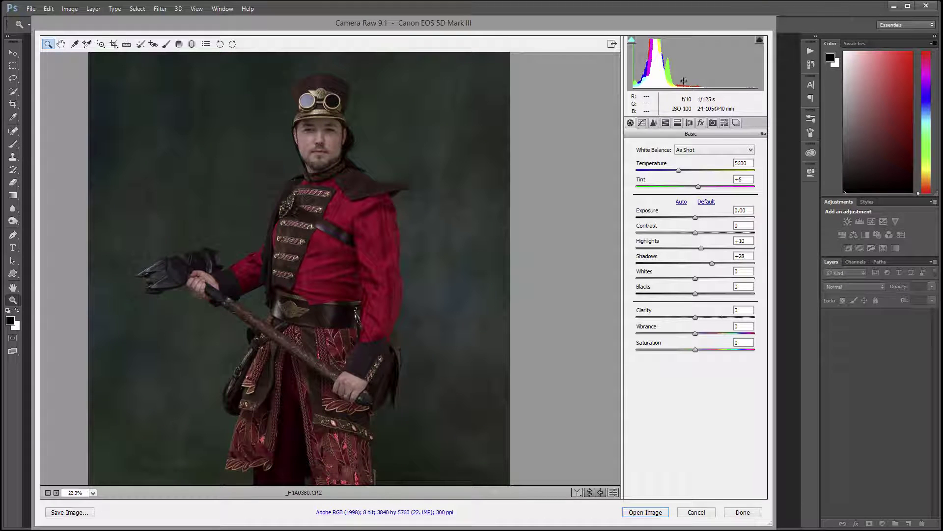
Step: Brighten the parametric tone curve with Lights at +8 and Darks at +5
left_click(642, 123)
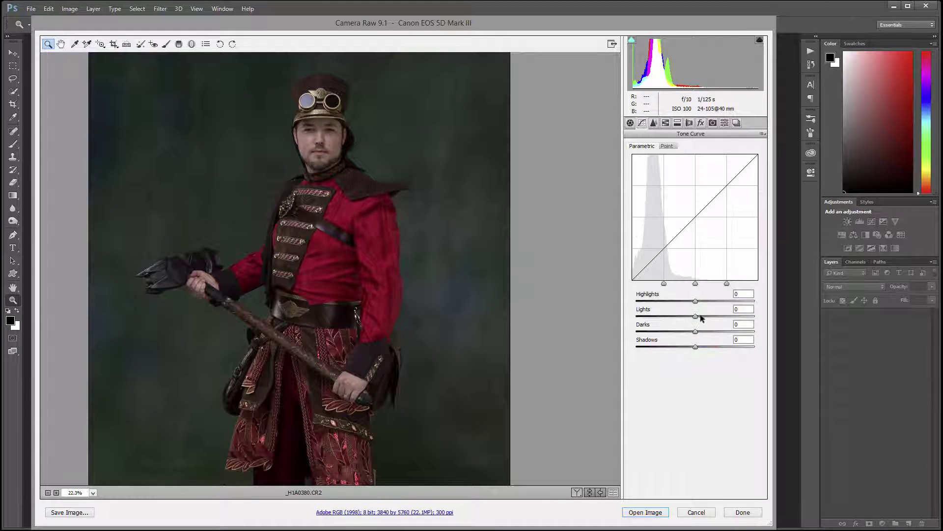
left_click_drag(696, 316, 699, 332)
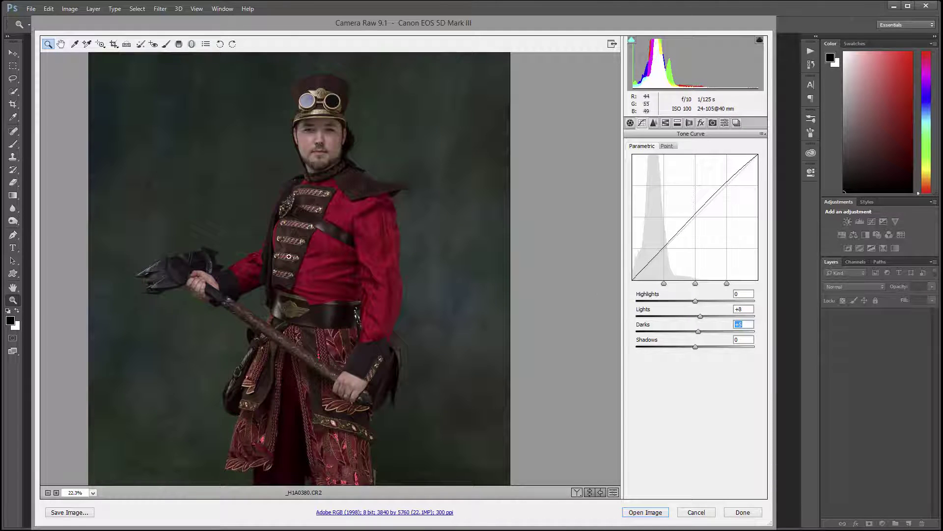
scroll(362, 276, "up", 2)
scroll(340, 275, "down", 5)
left_click(339, 275)
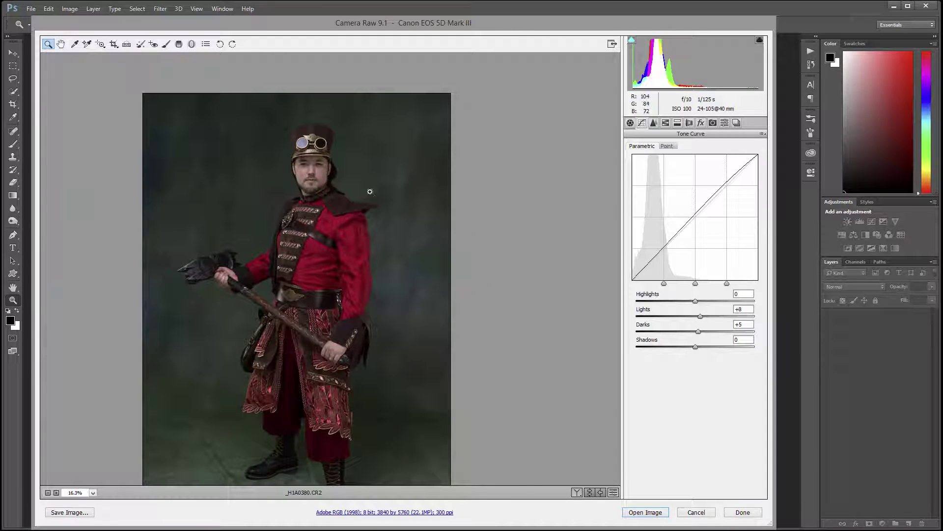
Step: Lower the highlights in the basic adjustments to a strongly negative value
left_click(666, 123)
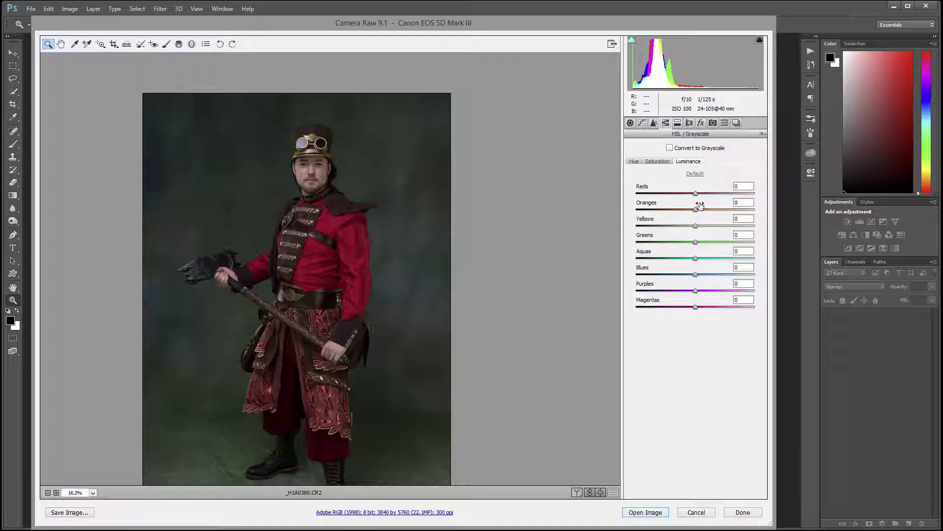
left_click(629, 123)
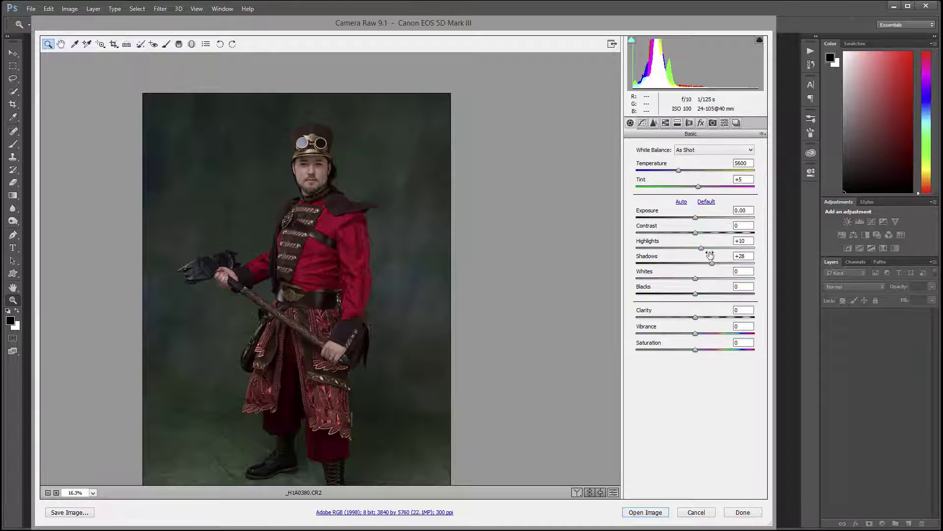
left_click_drag(702, 248, 658, 247)
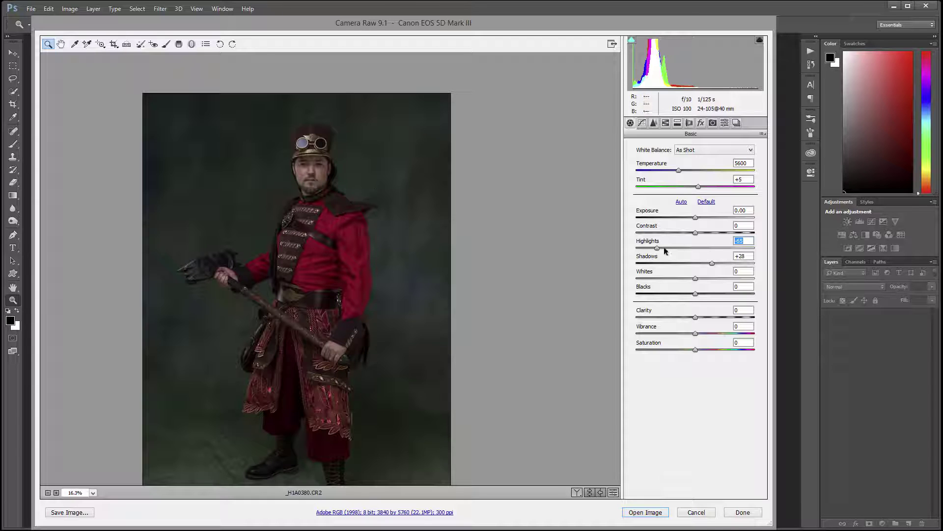
mouse_move(658, 249)
left_mouse_down()
mouse_move(679, 248)
mouse_move(651, 248)
mouse_move(663, 248)
left_mouse_up()
Step: Set the HSL luminance to Reds +10, Oranges +61, Yellows +27, Greens -21, Aquas -33, Blues -55 and Purples -11
left_click(665, 122)
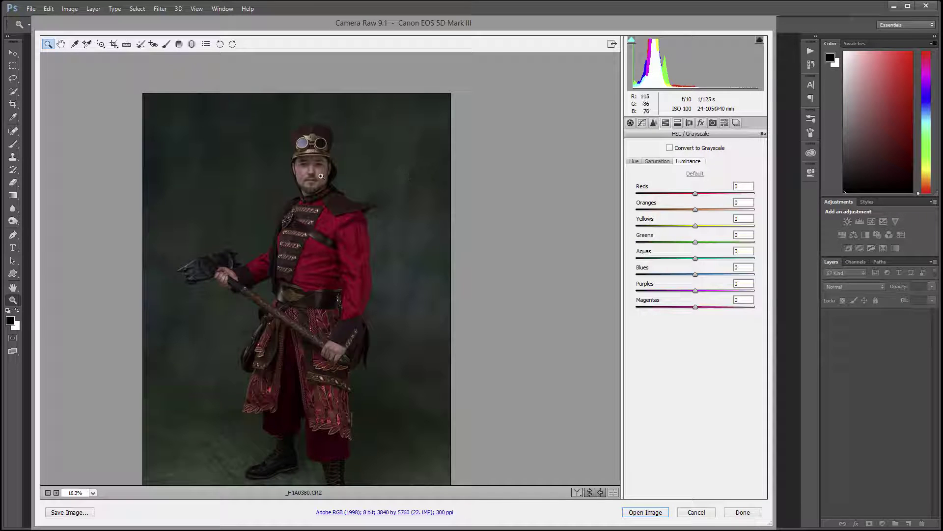
mouse_move(700, 210)
left_mouse_down()
mouse_move(735, 211)
mouse_move(697, 211)
mouse_move(712, 211)
left_mouse_up()
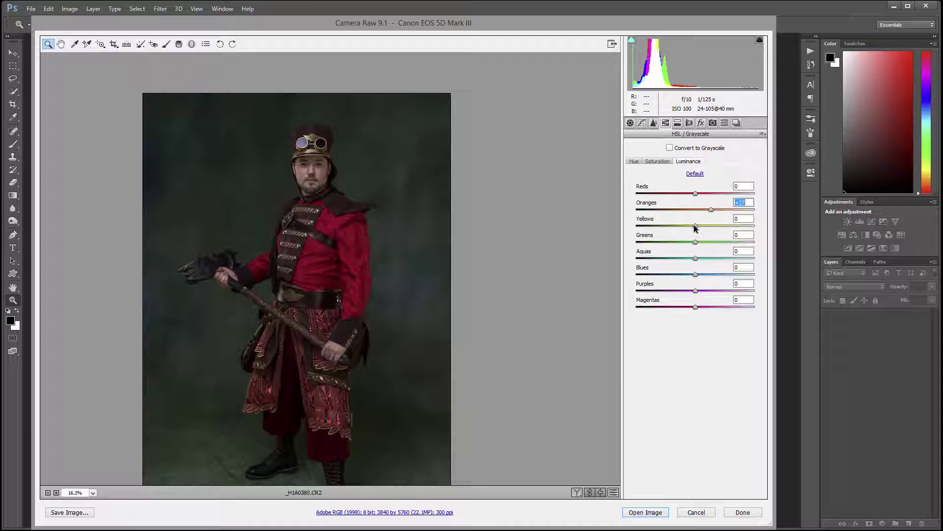
left_click_drag(695, 226, 724, 231)
left_click_drag(696, 193, 713, 210)
left_click_drag(694, 244, 689, 293)
left_click_drag(713, 209, 730, 210)
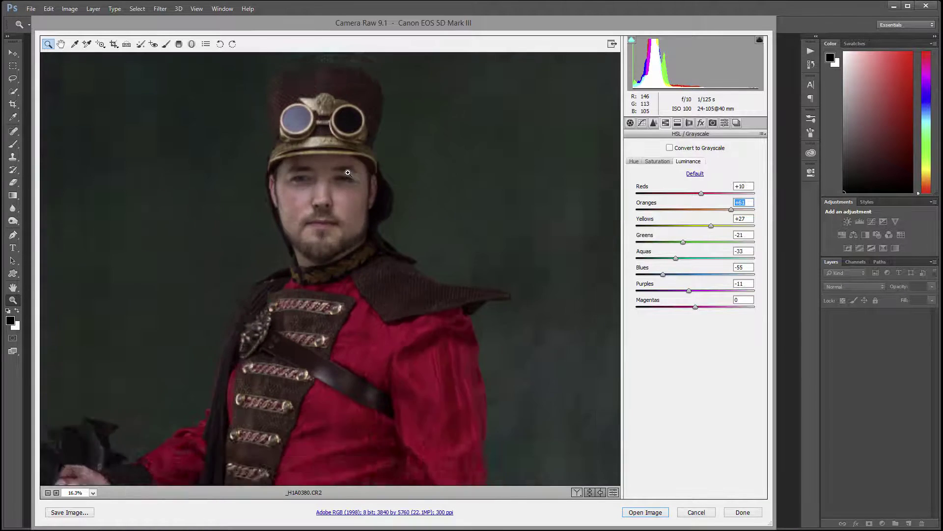
Step: Inspect the face and upper costume up close in full-screen mode and return to the normal view
left_click(300, 167)
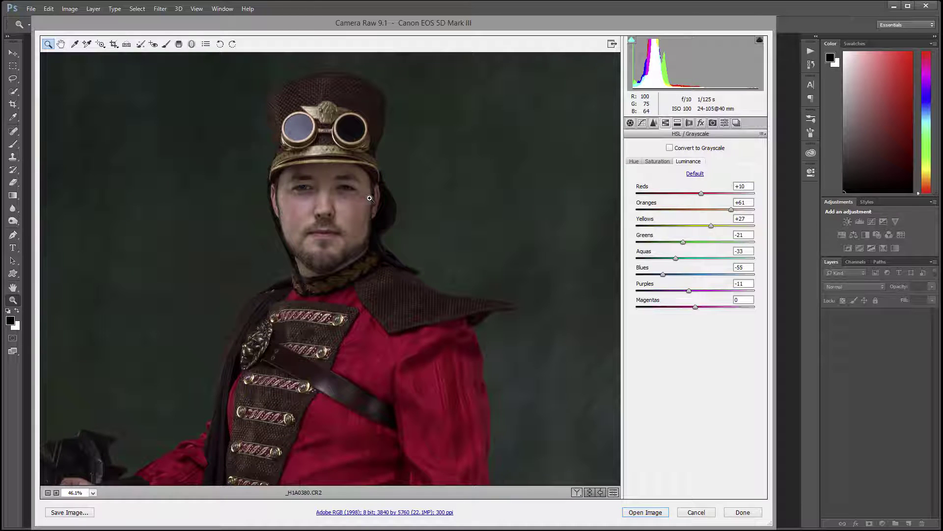
left_click(614, 44)
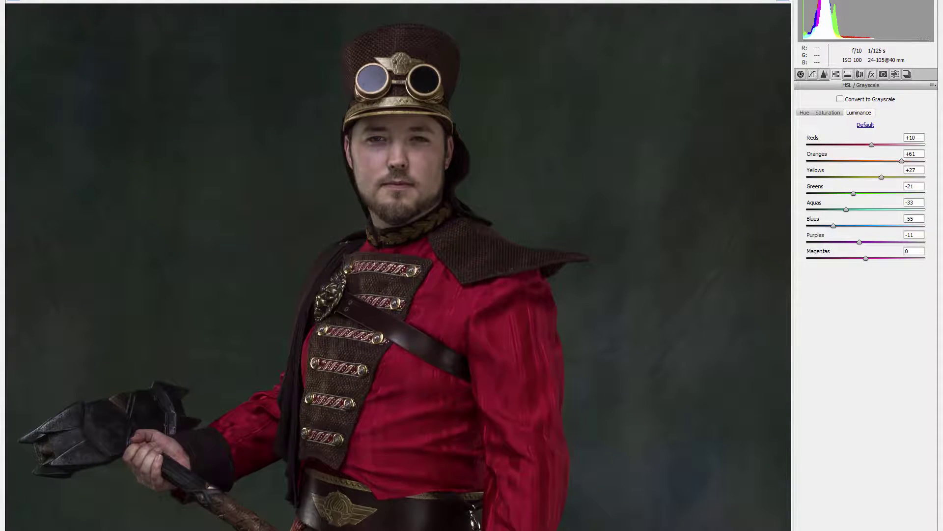
left_click(782, 1)
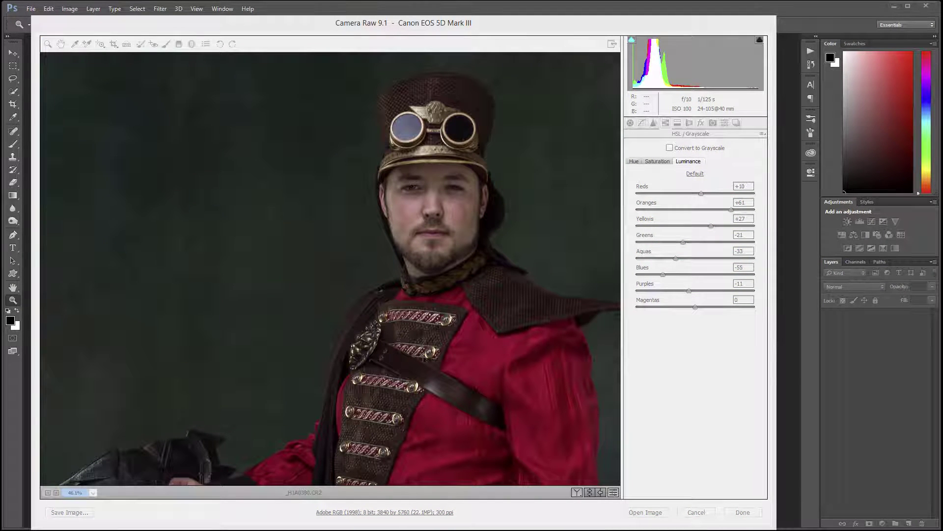
Step: Confirm the workflow options with a depth of 8 Bits/Channel and open the developed image in Photoshop
left_click(479, 519)
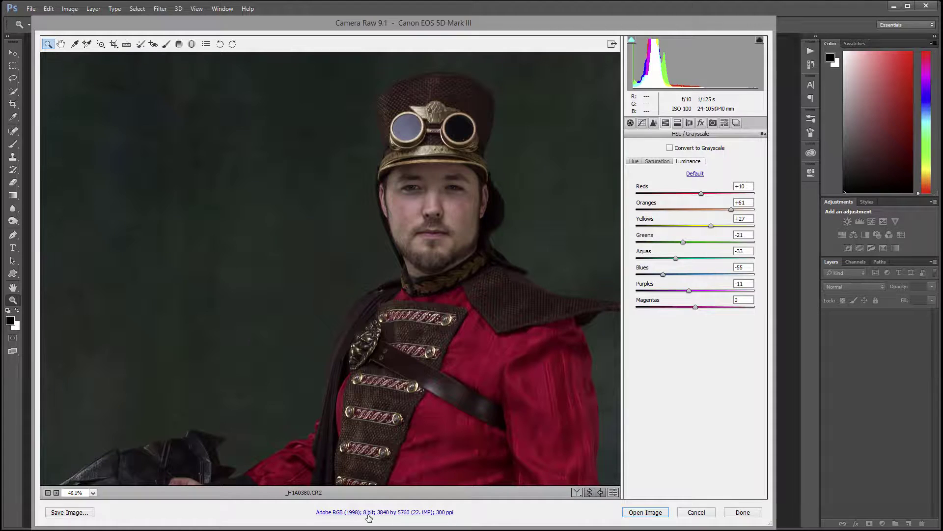
left_click(369, 516)
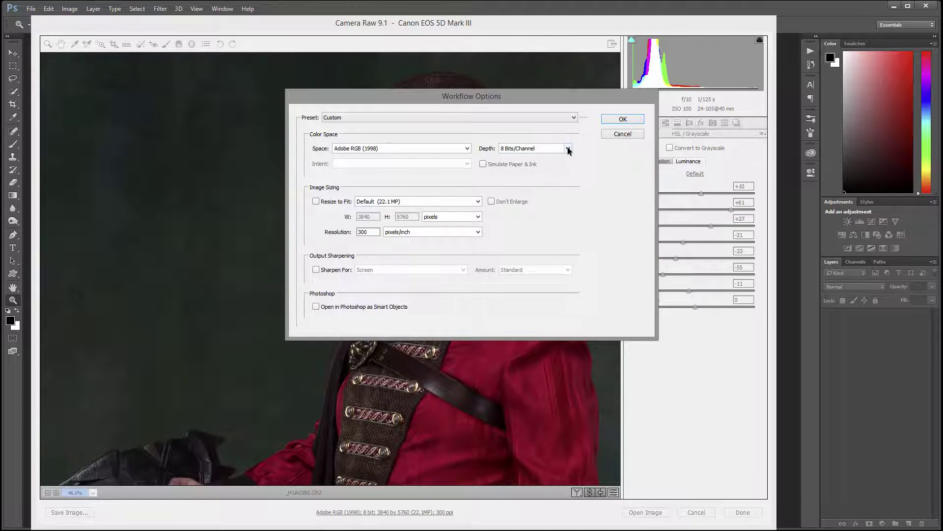
left_click(568, 148)
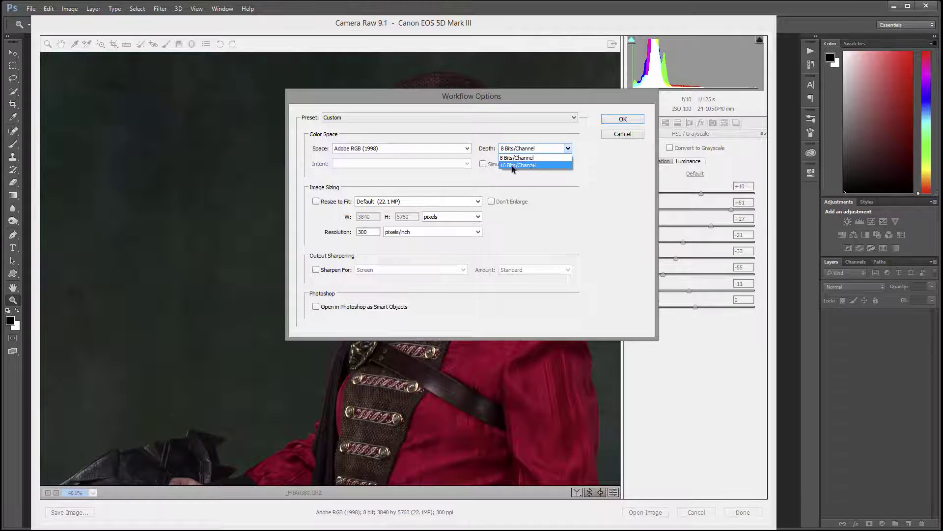
left_click(544, 156)
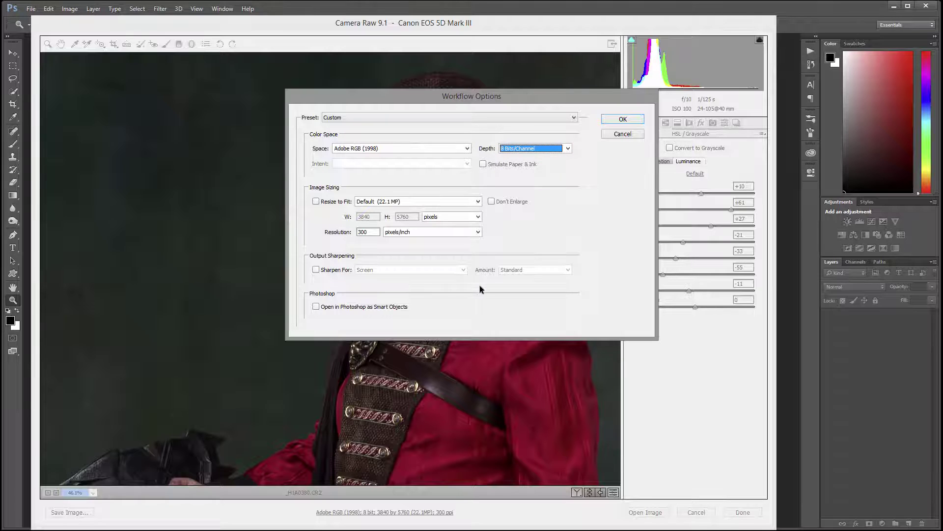
left_click(620, 119)
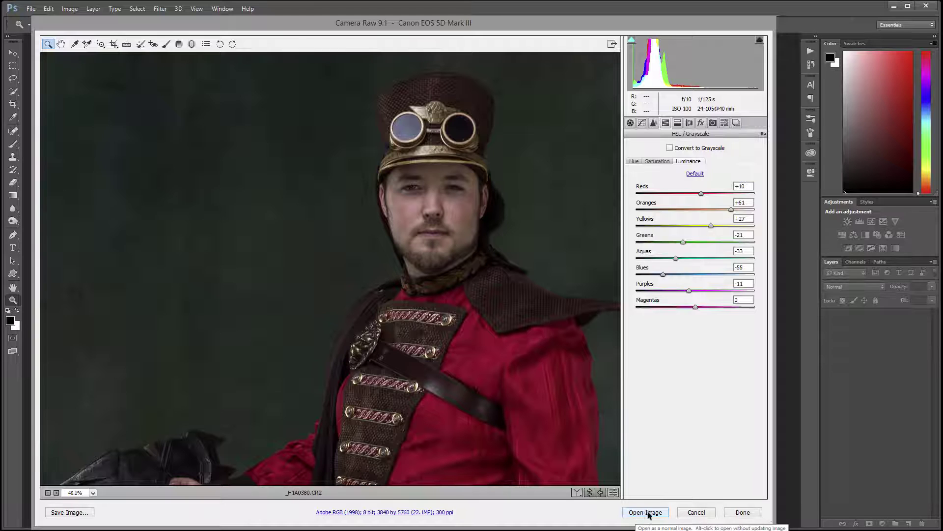
left_click(645, 513)
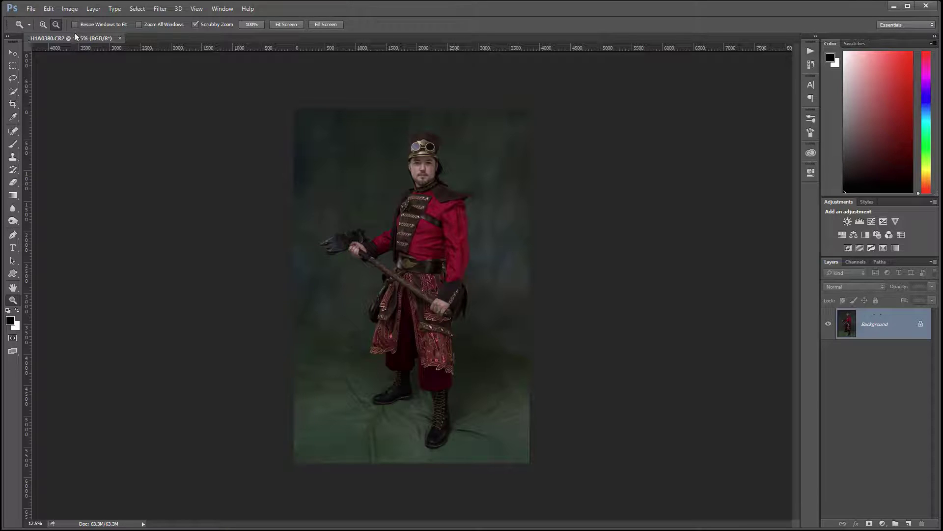
left_click(166, 8)
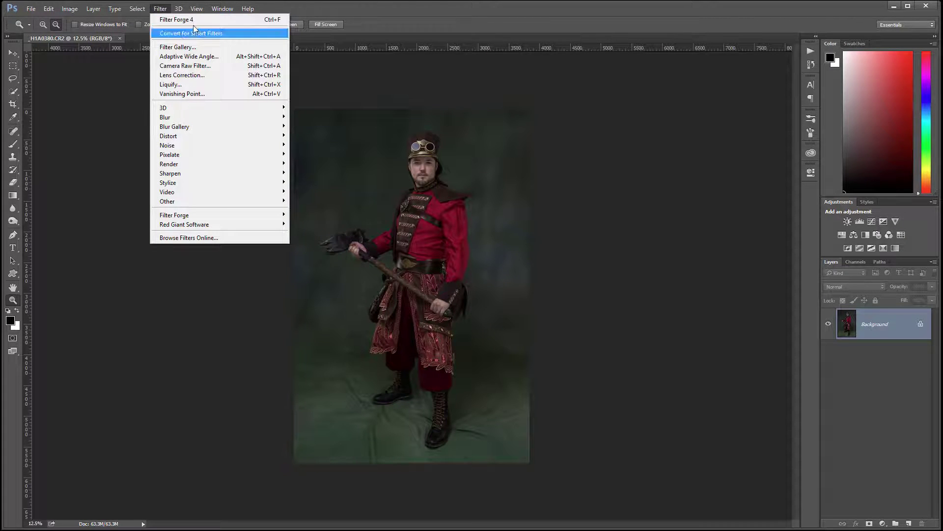
left_click(198, 67)
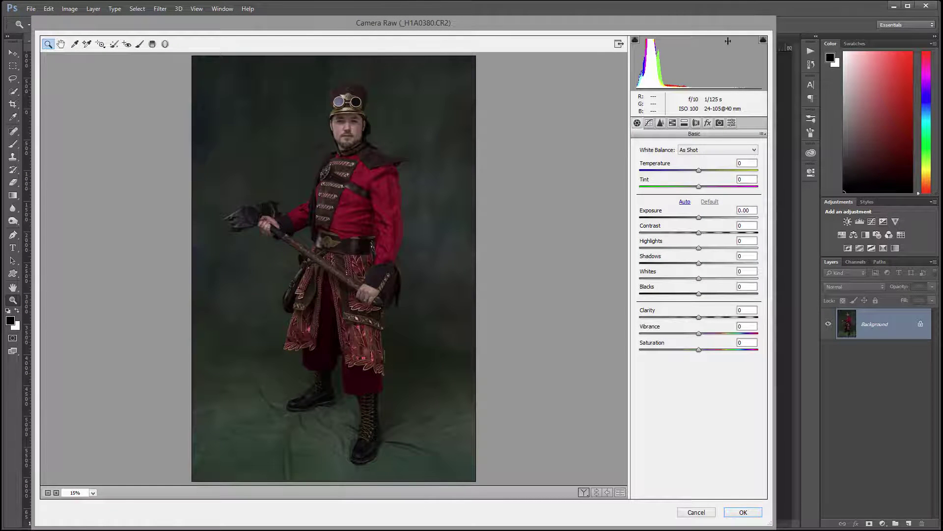
left_click(697, 512)
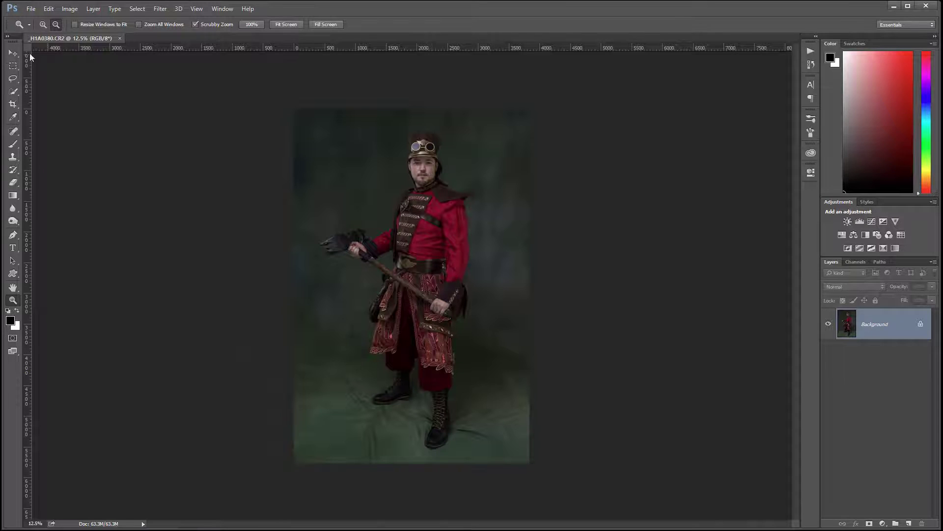
Step: Examine the man's facial skin up close and check the whole figure with the Move tool active
left_click(13, 53)
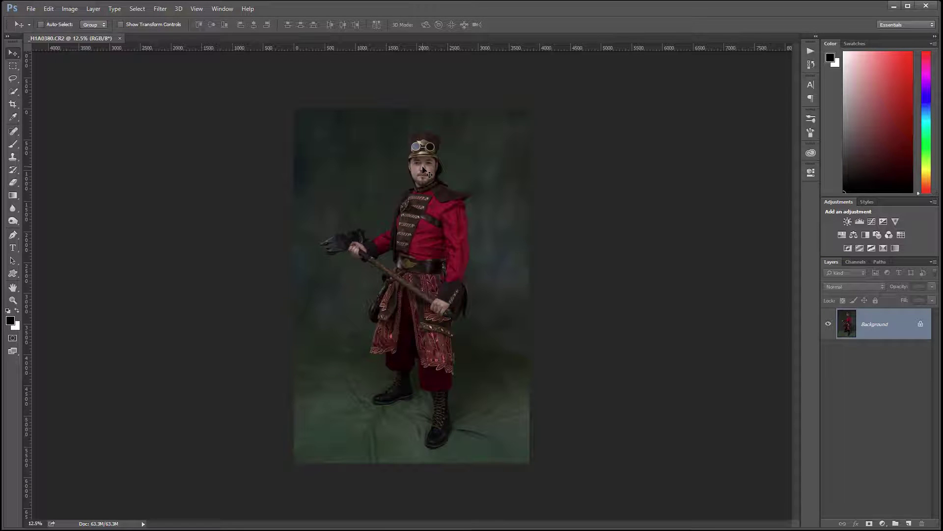
scroll(424, 170, "up", 5)
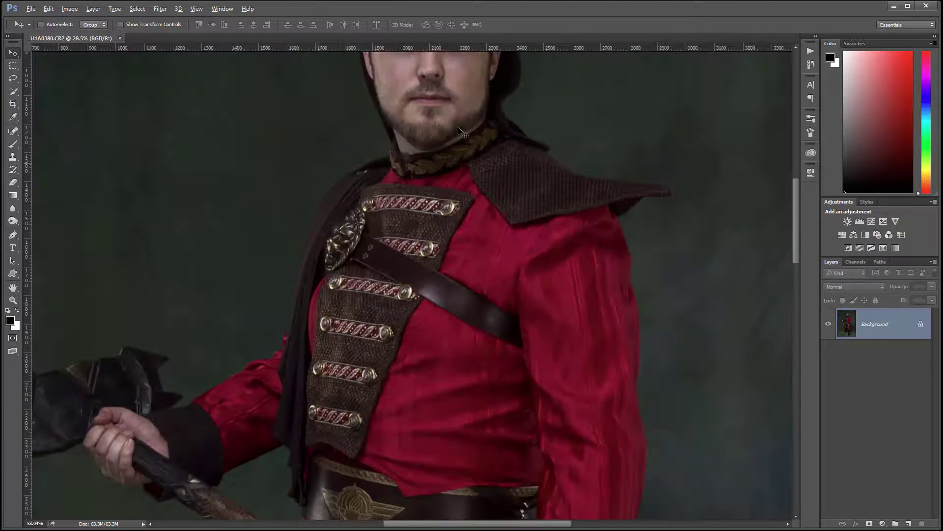
left_click_drag(458, 129, 479, 376)
scroll(474, 303, "up", 5)
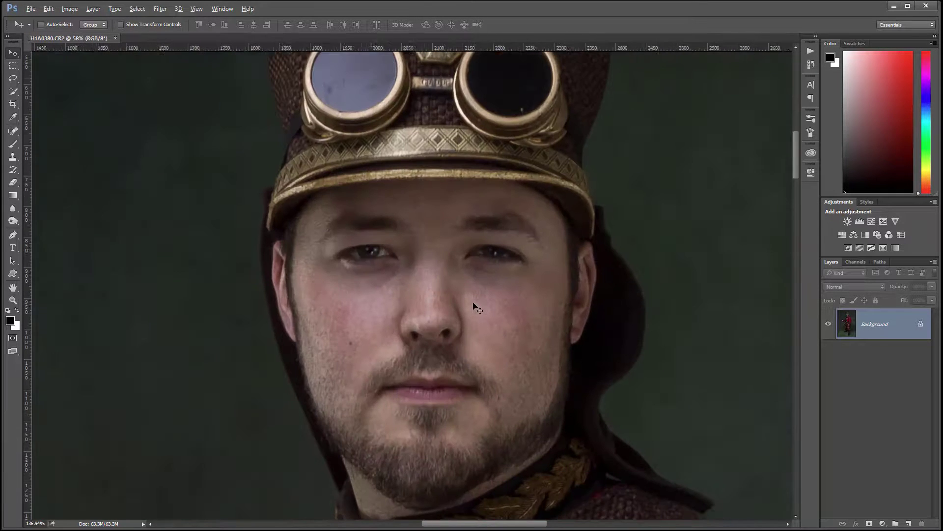
scroll(475, 307, "down", 2)
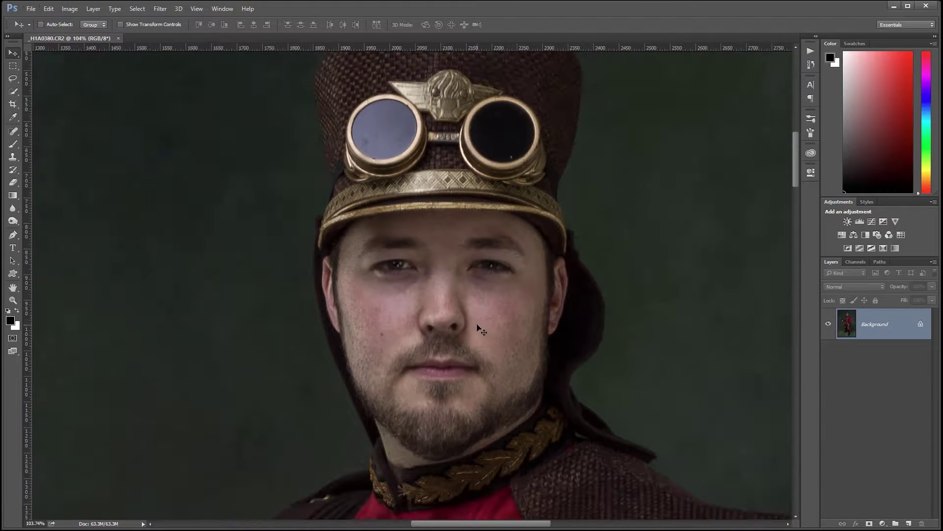
scroll(478, 322, "down", 6)
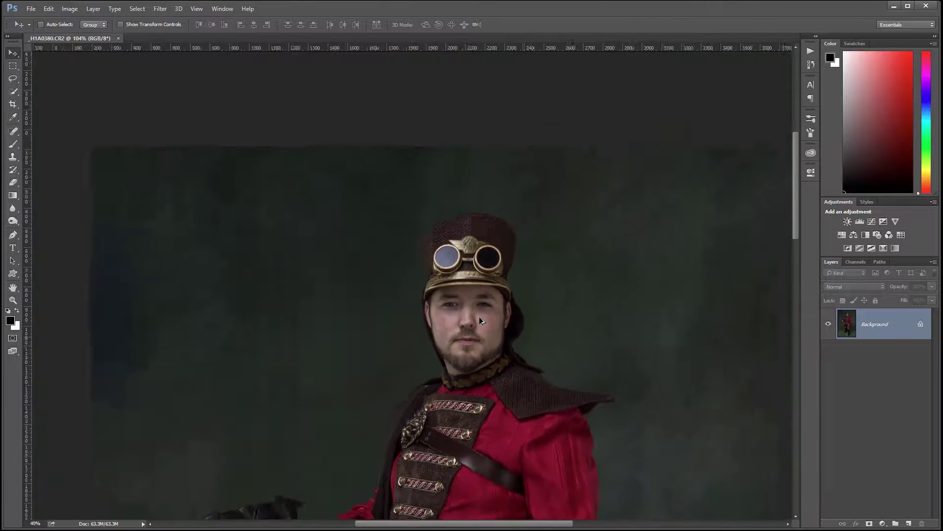
scroll(480, 321, "down", 3)
scroll(433, 158, "up", 2)
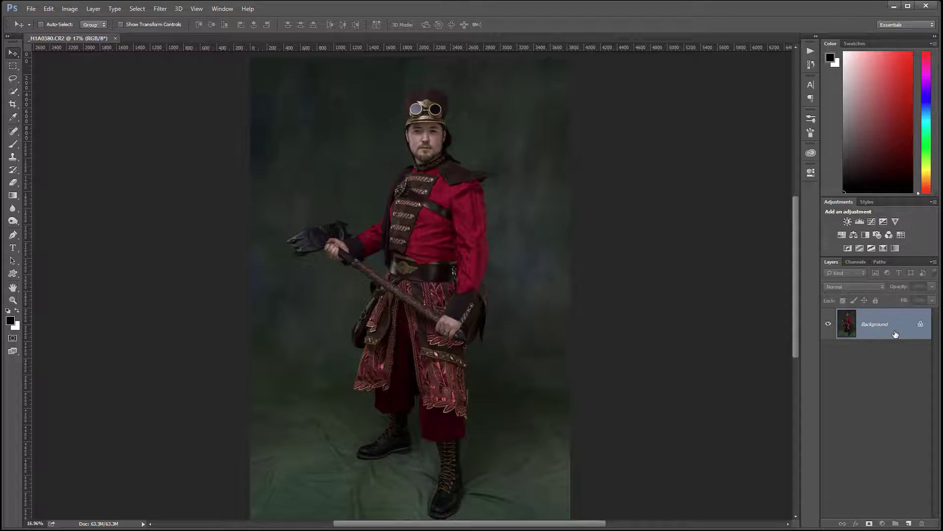
Step: Duplicate the Background layer and rename the copy Skin Smooth
key("ctrl+j")
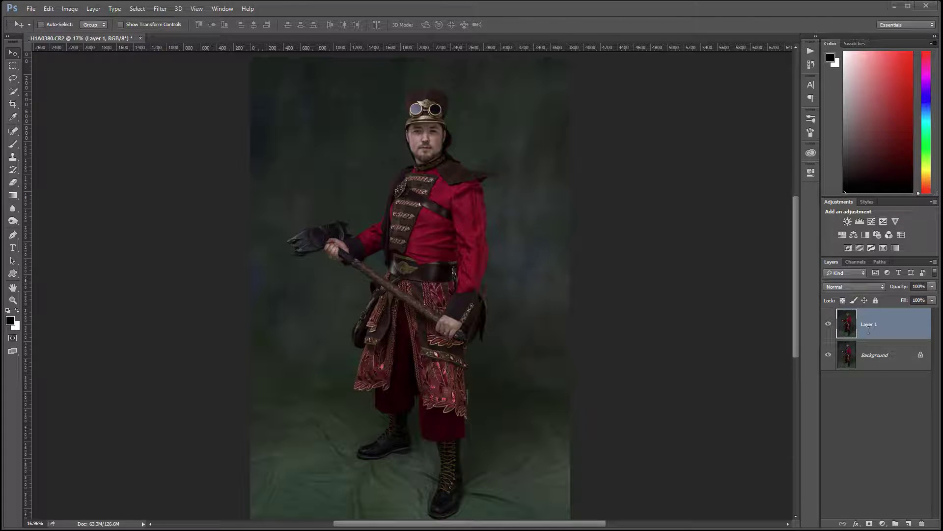
key("Escape")
double_click(870, 325)
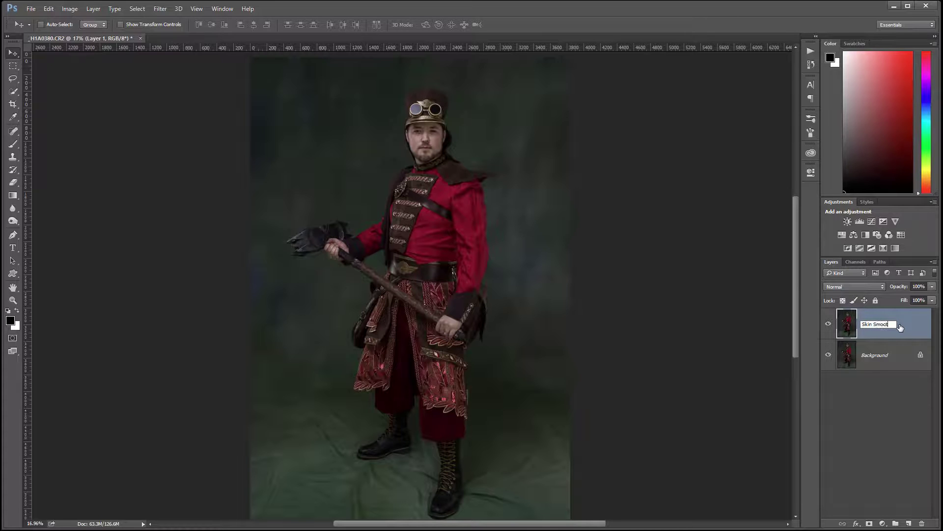
key("Return")
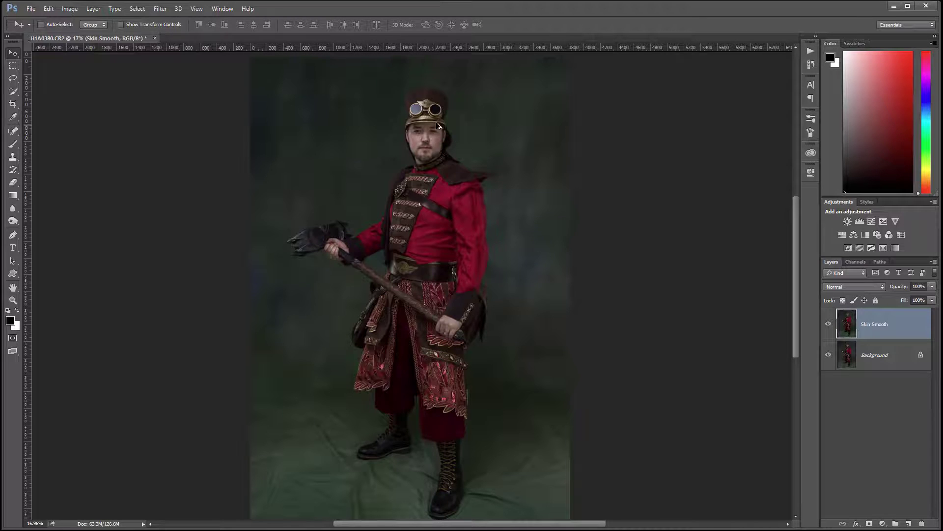
Step: Apply Dust & Scratches to the Skin Smooth layer with a 12-pixel radius and threshold 0, and hide it behind a black layer mask
scroll(439, 126, "up", 10)
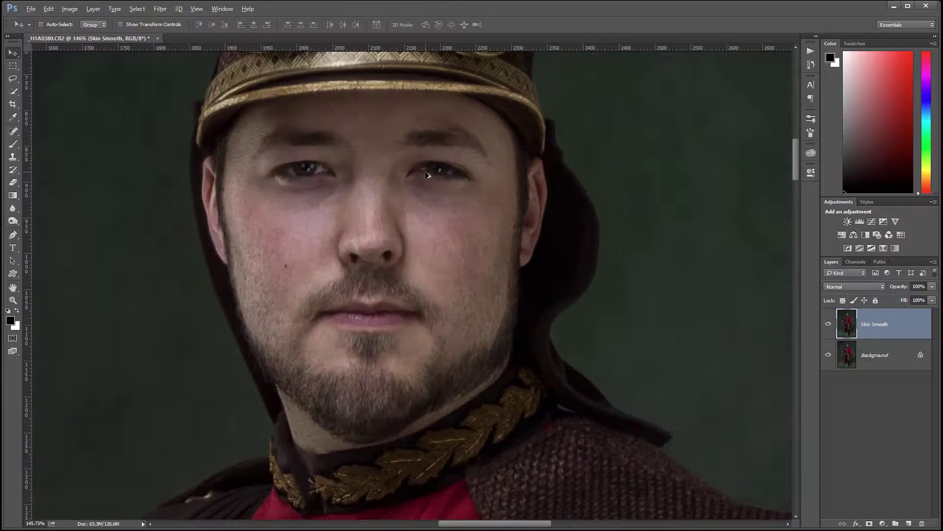
left_click(166, 8)
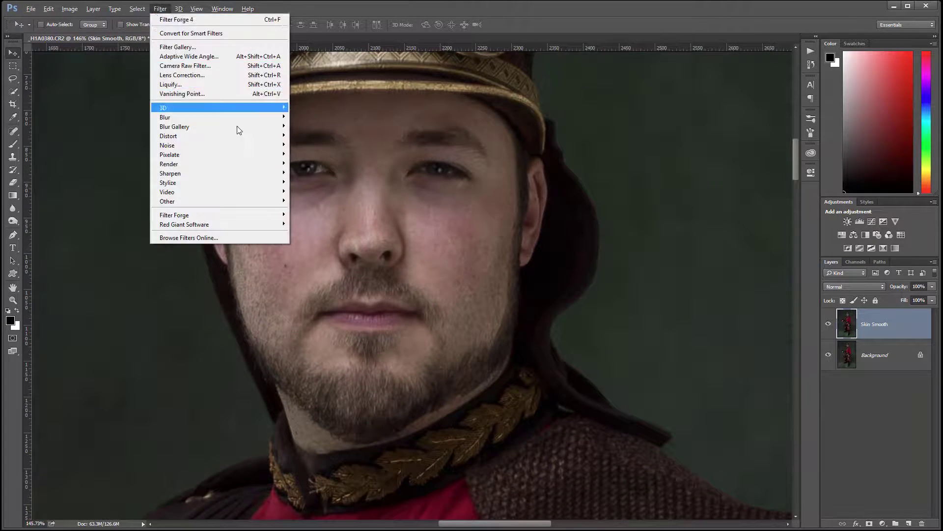
mouse_move(196, 148)
left_click(123, 163)
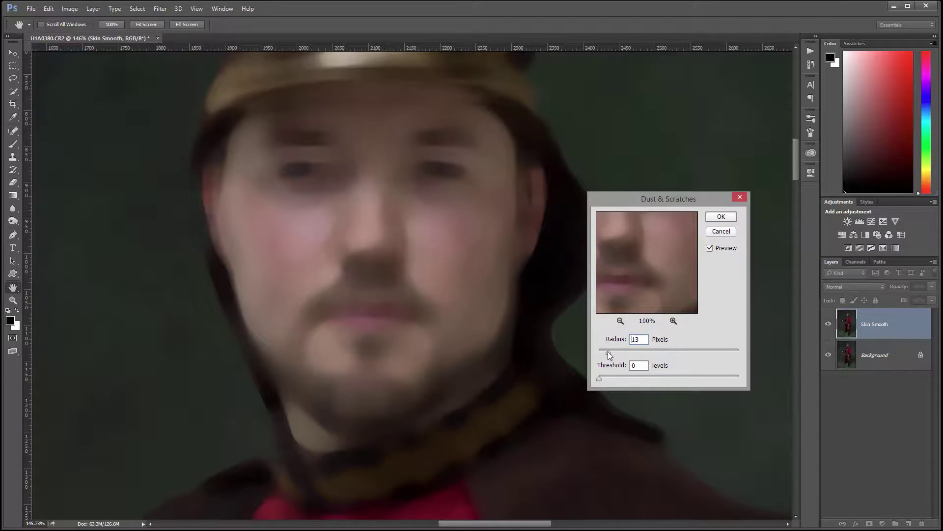
left_click_drag(609, 354, 608, 355)
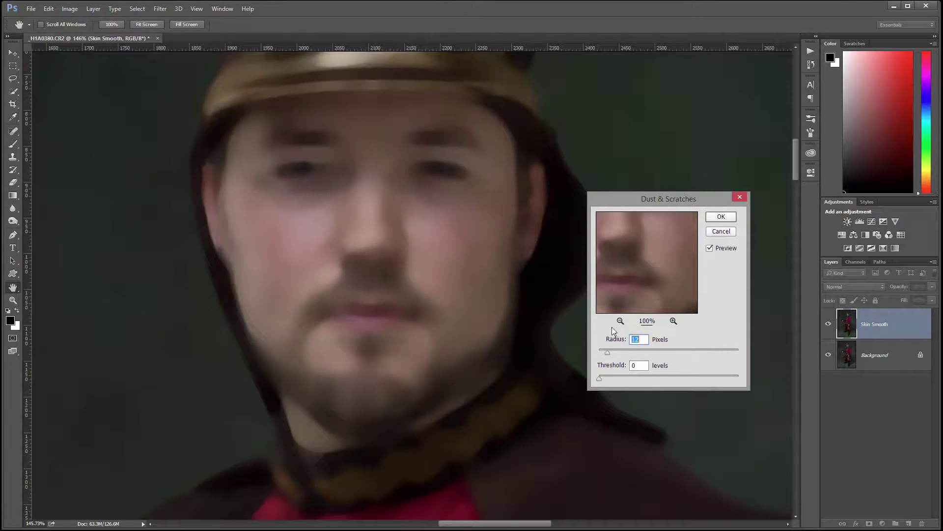
left_click(721, 217)
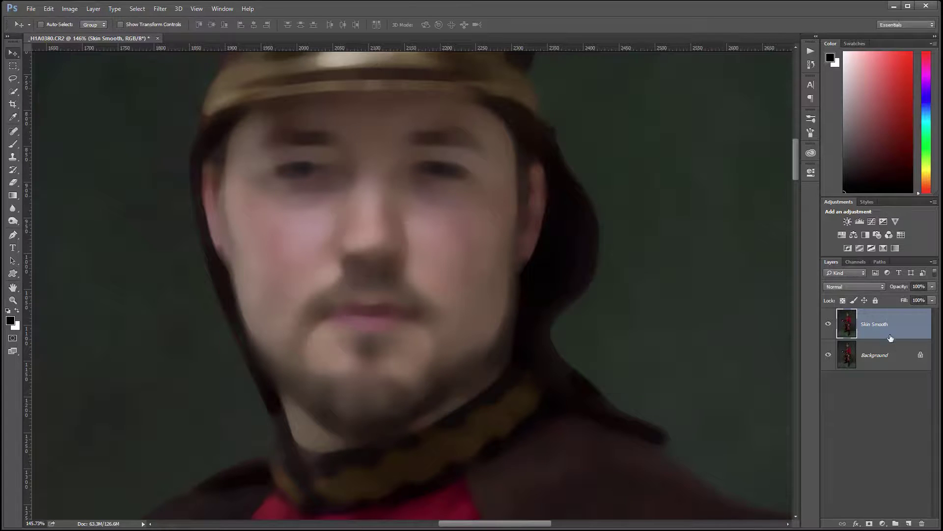
left_click(870, 524)
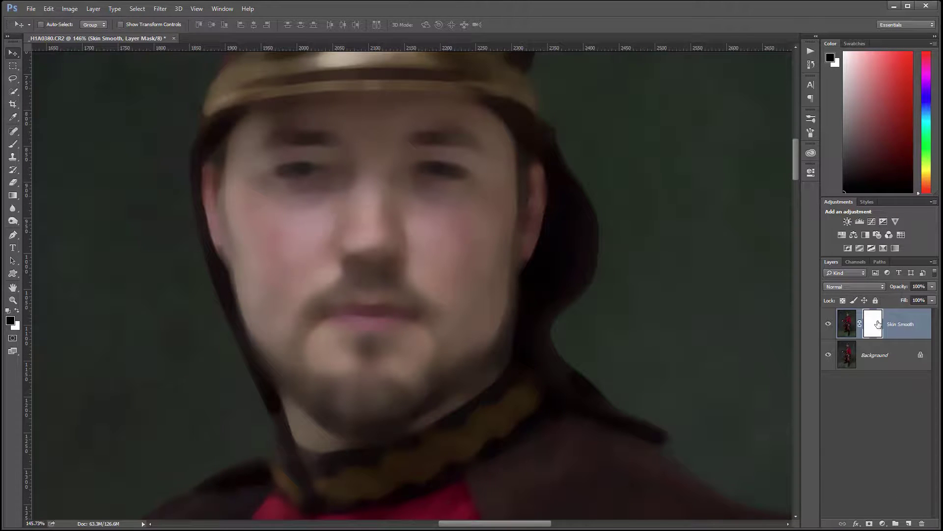
key("ctrl+i")
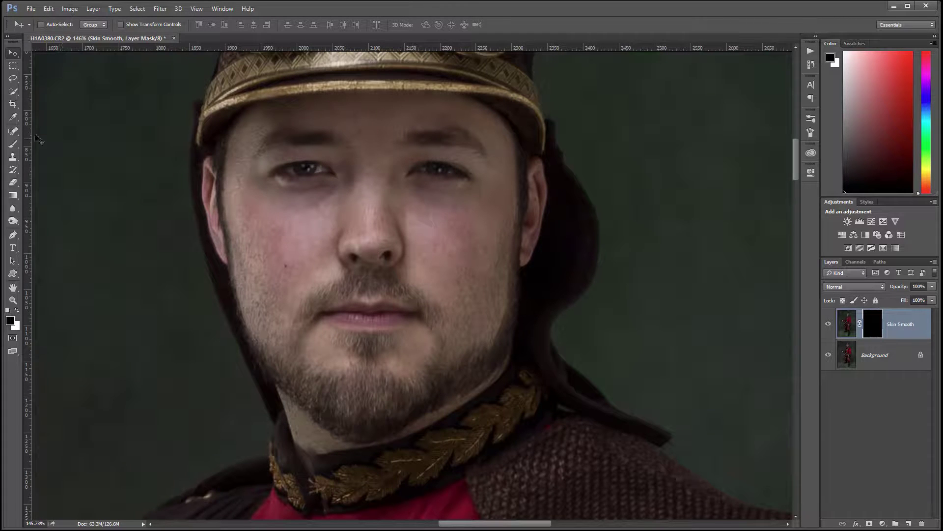
Step: Set up a soft Brush of 90 px with 0% hardness and 100% opacity for painting on the mask
left_click(13, 143)
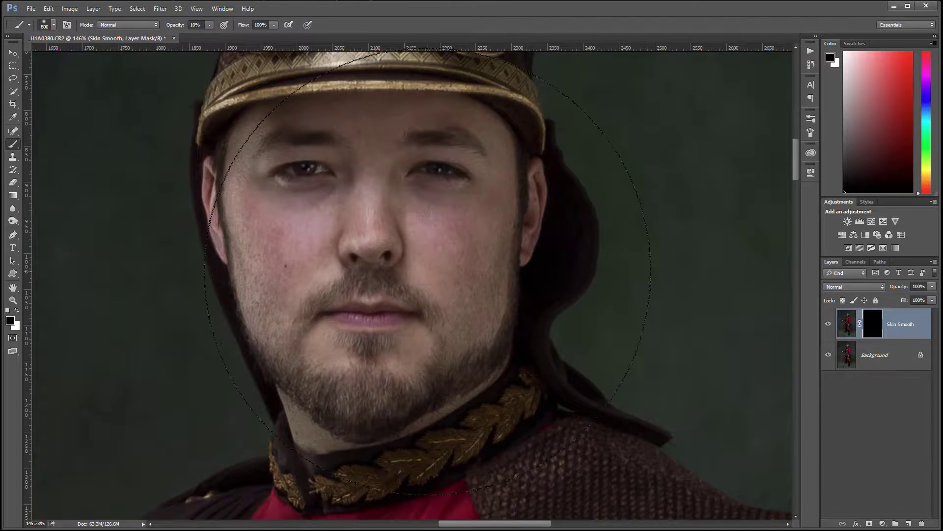
key("bracketleft")
key("bracketleft")
key("bracketleft")
key("bracketleft")
key("bracketleft")
key("bracketleft")
key("bracketleft")
key("bracketleft")
key("bracketleft")
key("bracketleft")
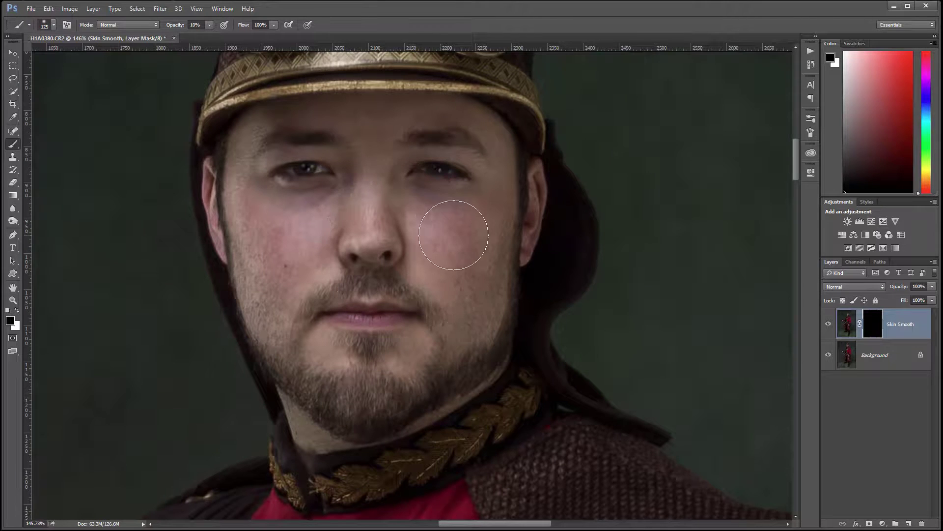
key("bracketleft")
right_click(454, 236)
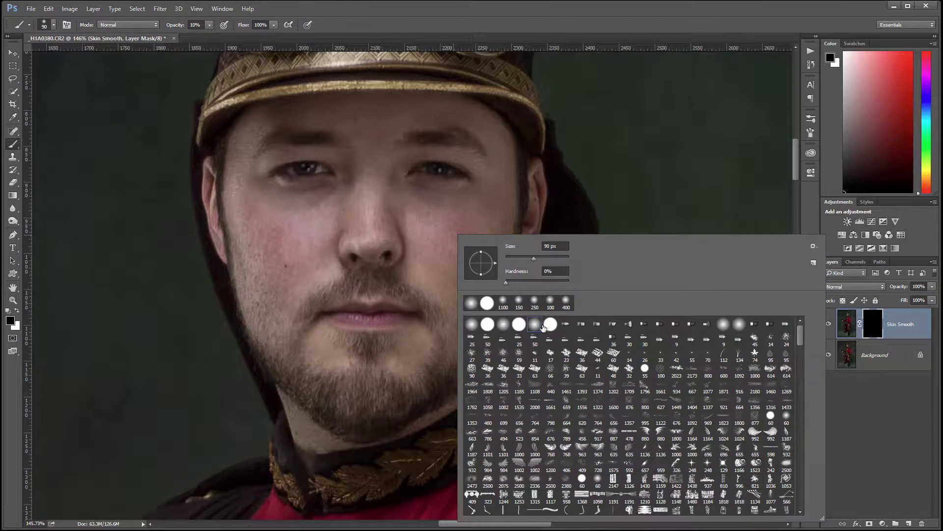
left_click(195, 24)
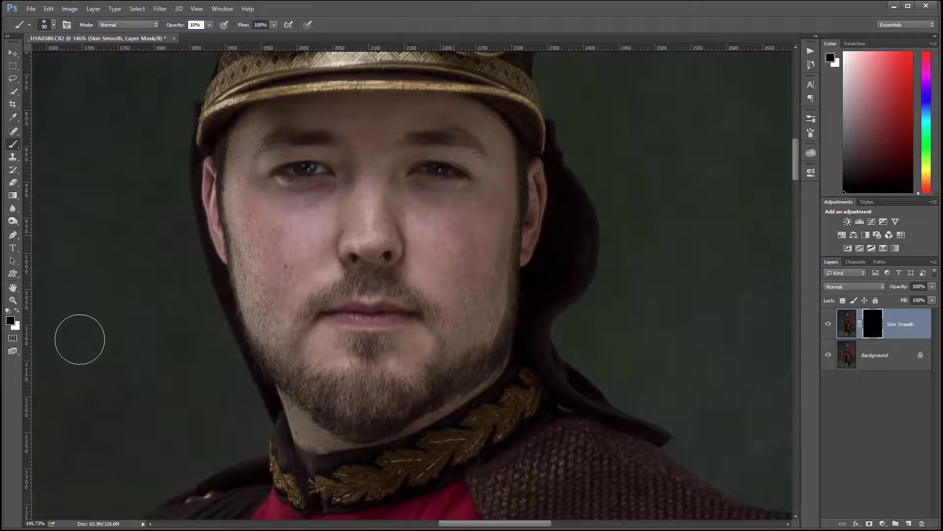
Step: Reveal the smoothing on the man's facial skin by painting white on the layer mask with a 50 px brush at 10% opacity
left_click(15, 310)
mouse_move(455, 266)
left_mouse_down()
mouse_move(429, 238)
mouse_move(477, 203)
mouse_move(478, 217)
mouse_move(387, 204)
mouse_move(358, 222)
mouse_move(377, 210)
left_mouse_up()
key("bracketleft")
key("bracketleft")
key("bracketleft")
key("bracketleft")
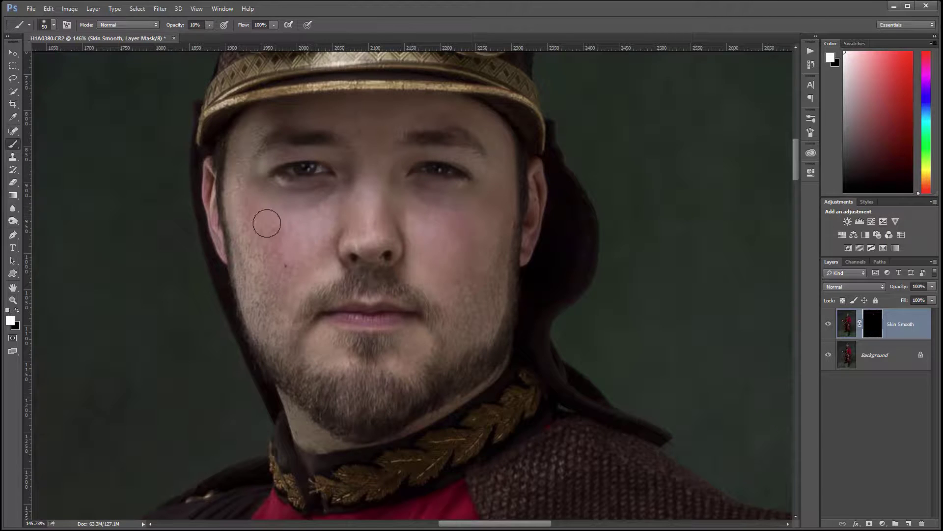
mouse_move(264, 220)
left_mouse_down()
mouse_move(334, 225)
mouse_move(296, 288)
mouse_move(254, 222)
mouse_move(324, 252)
mouse_move(326, 264)
mouse_move(367, 218)
mouse_move(300, 115)
mouse_move(350, 123)
mouse_move(397, 111)
mouse_move(394, 103)
mouse_move(238, 134)
mouse_move(232, 178)
left_mouse_up()
mouse_move(382, 97)
left_mouse_down()
mouse_move(509, 143)
mouse_move(474, 221)
mouse_move(482, 237)
mouse_move(467, 314)
mouse_move(457, 272)
mouse_move(420, 268)
mouse_move(409, 344)
mouse_move(327, 335)
mouse_move(331, 348)
mouse_move(425, 345)
mouse_move(405, 345)
mouse_move(398, 365)
mouse_move(425, 337)
mouse_move(332, 259)
mouse_move(364, 246)
mouse_move(377, 226)
mouse_move(349, 211)
mouse_move(378, 161)
mouse_move(370, 121)
mouse_move(429, 244)
left_mouse_up()
left_click_drag(448, 203, 366, 209)
mouse_move(284, 261)
left_mouse_down()
mouse_move(487, 217)
mouse_move(451, 174)
mouse_move(385, 167)
mouse_move(443, 187)
mouse_move(450, 160)
mouse_move(410, 169)
mouse_move(409, 180)
mouse_move(446, 172)
left_mouse_up()
left_click_drag(478, 231, 487, 186)
mouse_move(237, 126)
left_mouse_down()
mouse_move(250, 139)
mouse_move(228, 193)
left_mouse_up()
mouse_move(470, 364)
left_mouse_down()
mouse_move(457, 310)
mouse_move(457, 354)
left_mouse_up()
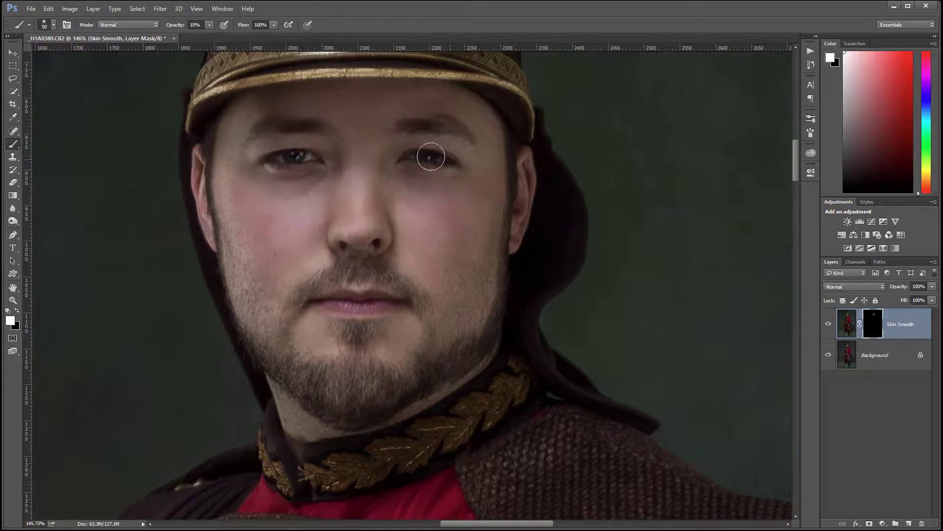
left_click_drag(445, 307, 464, 332)
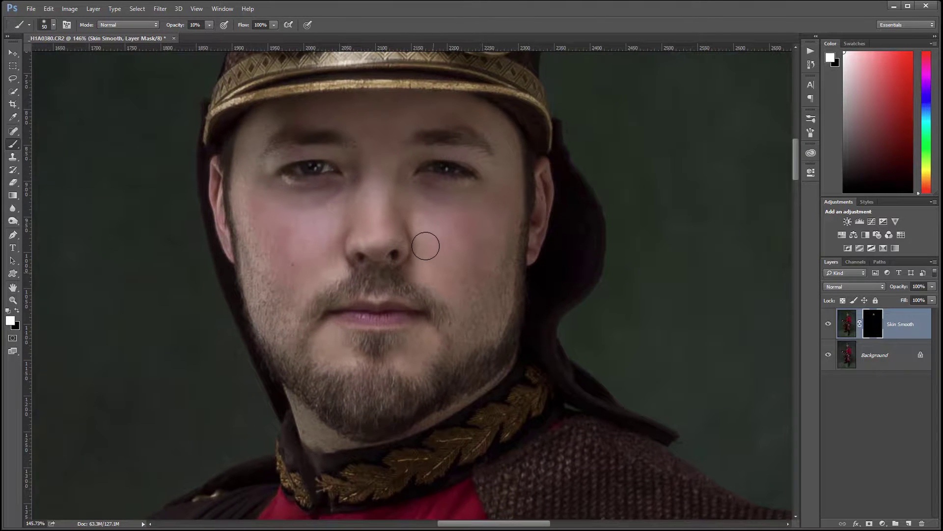
Step: Smooth the skin of both hands gripping the staff by painting white on the Skin Smooth mask at 10% opacity
scroll(425, 243, "down", 5)
scroll(424, 241, "down", 3)
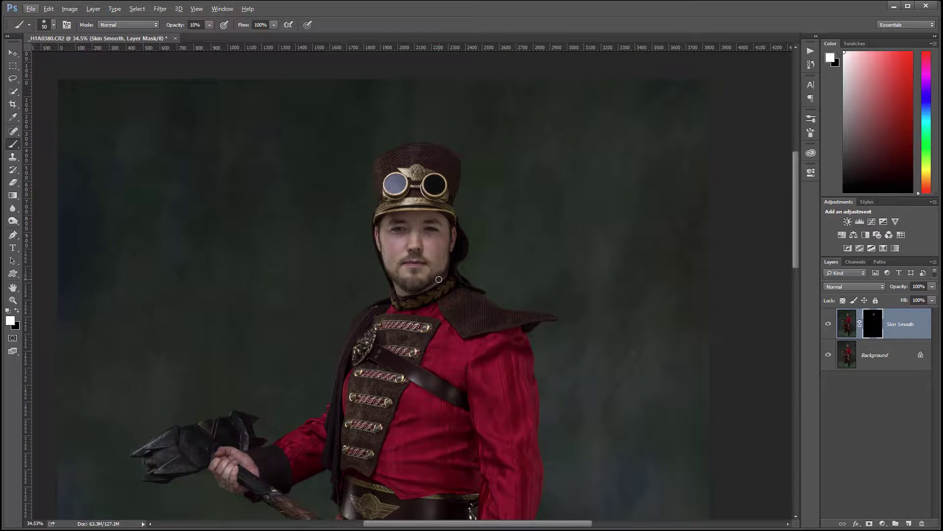
scroll(439, 279, "down", 2)
scroll(440, 277, "up", 4)
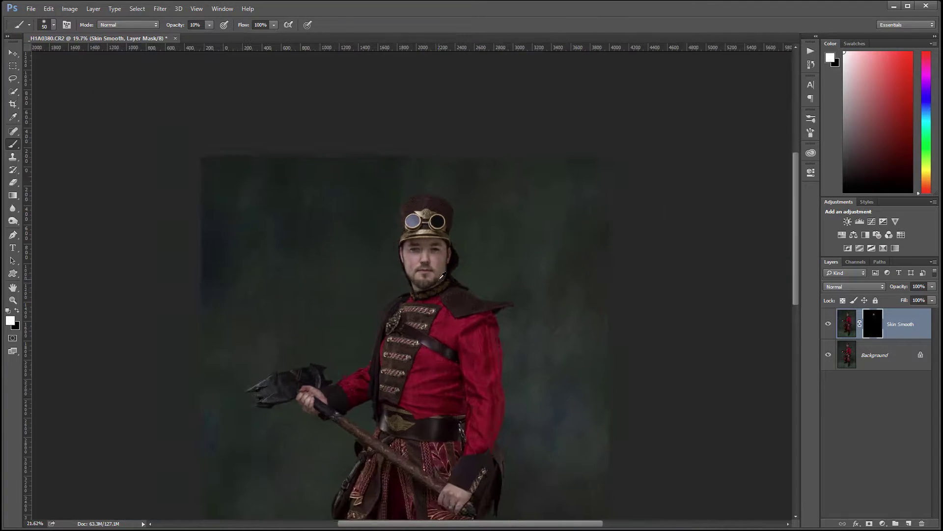
scroll(441, 278, "up", 2)
left_click_drag(401, 476, 310, 298)
scroll(658, 347, "up", 4)
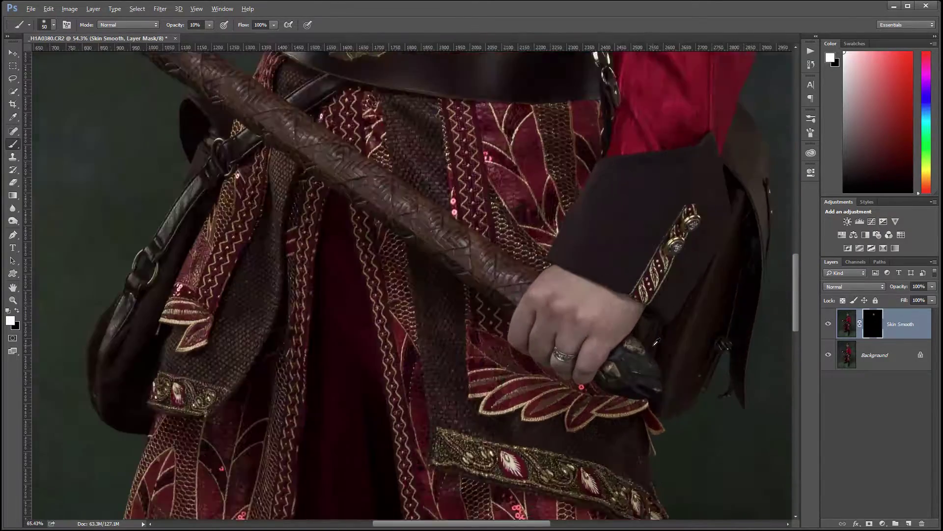
scroll(656, 341, "up", 1)
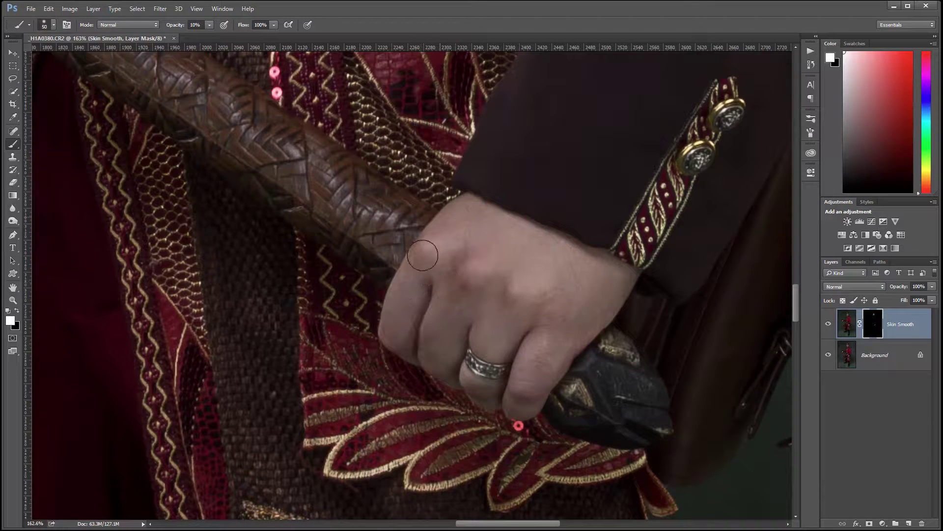
left_click_drag(323, 193, 657, 332)
mouse_move(319, 144)
left_mouse_down()
mouse_move(421, 253)
mouse_move(427, 236)
left_mouse_up()
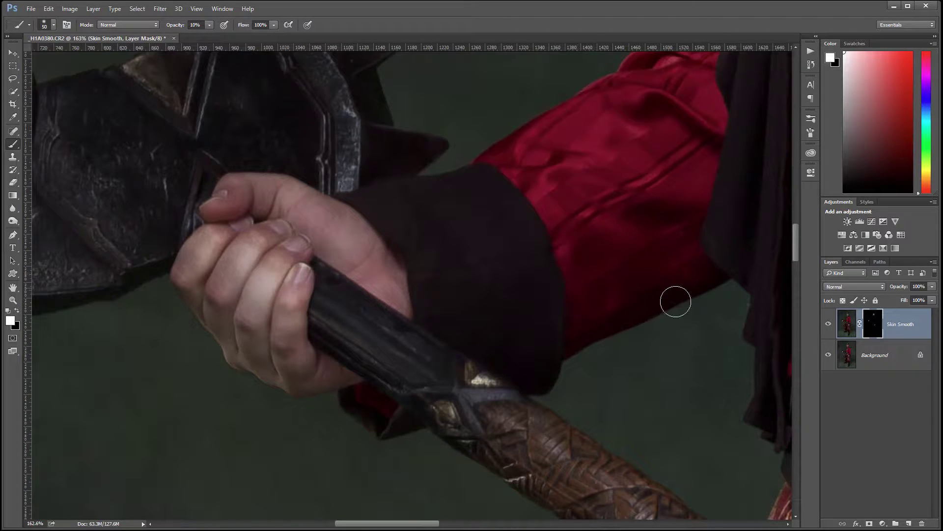
Step: Examine the costume, beard, neck, ear and embroidered collar up close for skin areas that still need smoothing
scroll(466, 256, "down", 8)
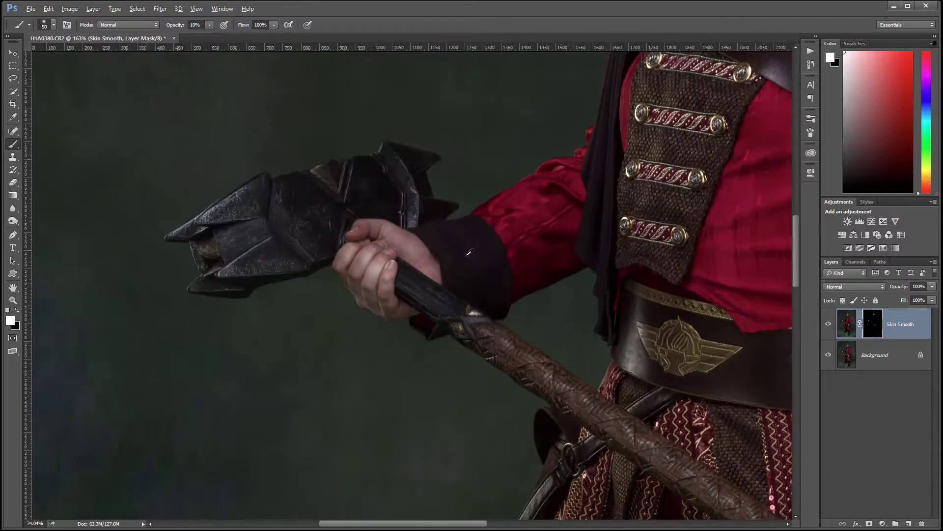
left_click_drag(669, 218, 394, 363)
left_click_drag(675, 74, 423, 275)
left_click_drag(490, 202, 583, 176)
mouse_move(448, 275)
left_mouse_down()
mouse_move(457, 256)
mouse_move(480, 302)
mouse_move(491, 286)
left_mouse_up()
scroll(393, 220, "up", 6)
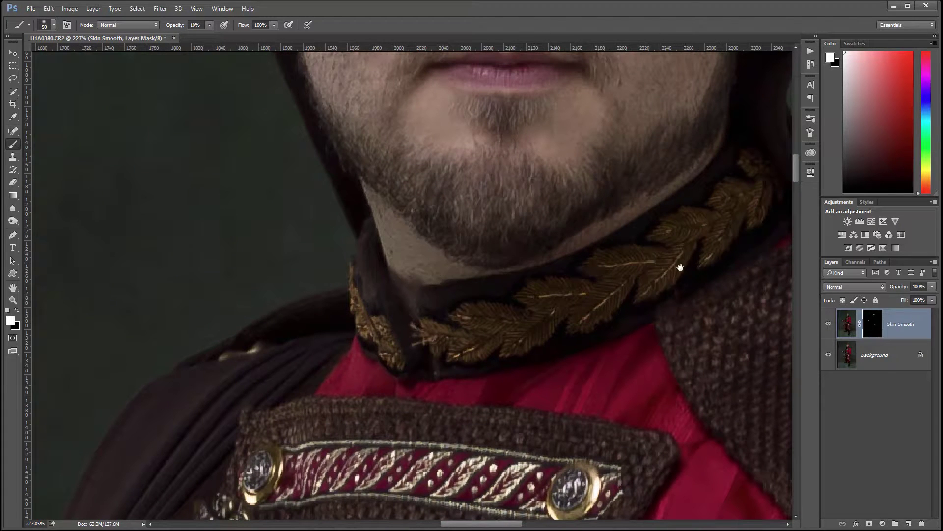
left_click_drag(673, 278, 371, 440)
left_click_drag(495, 210, 433, 369)
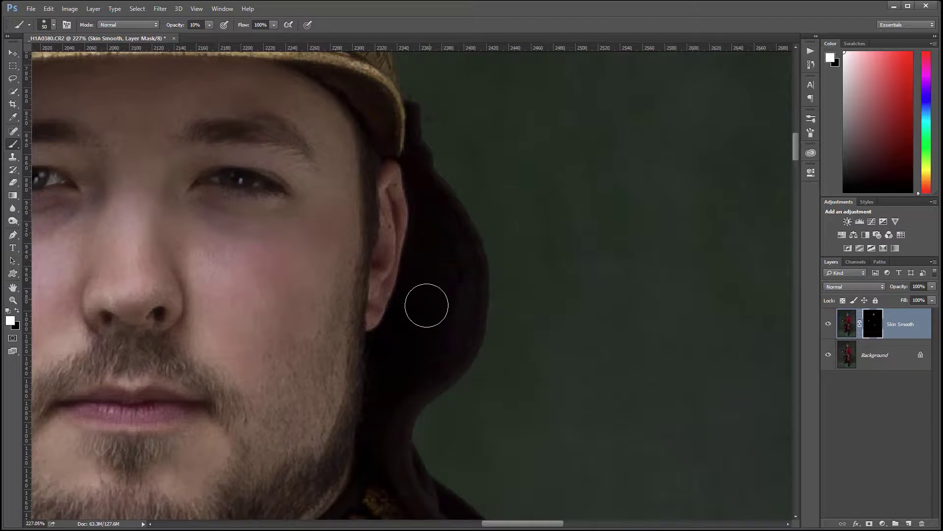
left_click_drag(545, 397, 518, 164)
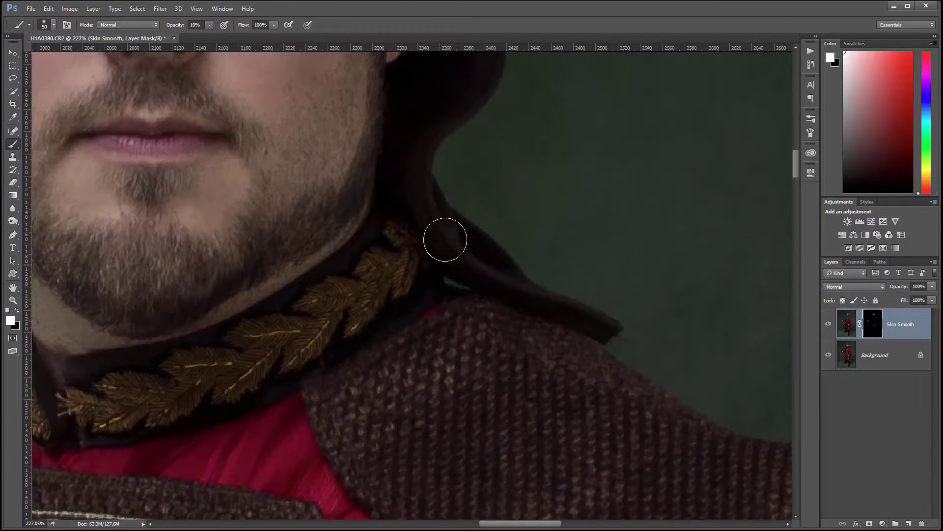
scroll(398, 299, "down", 8)
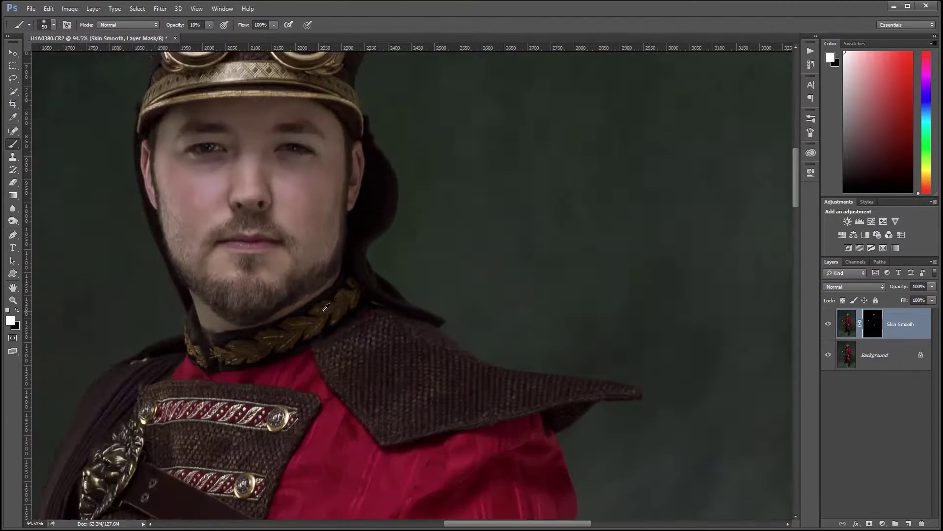
scroll(329, 306, "down", 4)
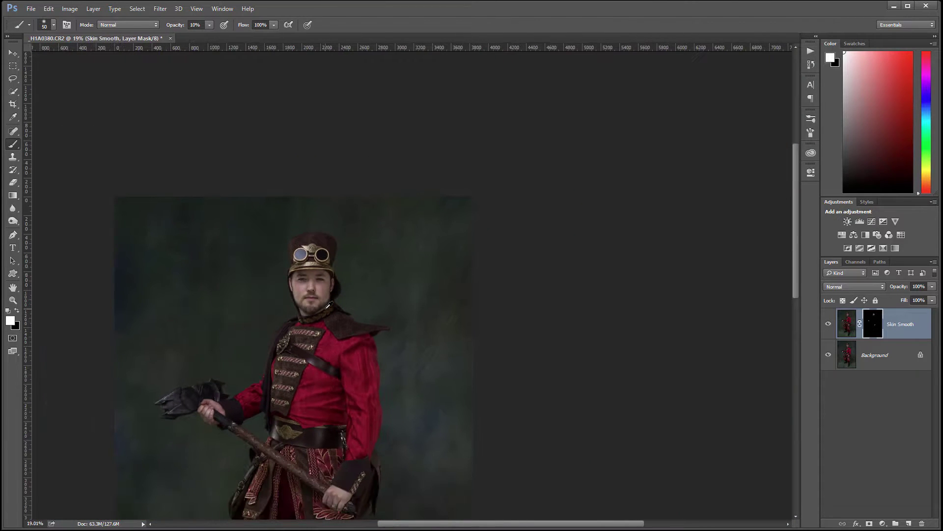
Step: Smooth the backdrop and floor cloth around the figure by painting white on the Skin Smooth mask with an 800 px brush at 30% opacity
left_click_drag(314, 373, 462, 293)
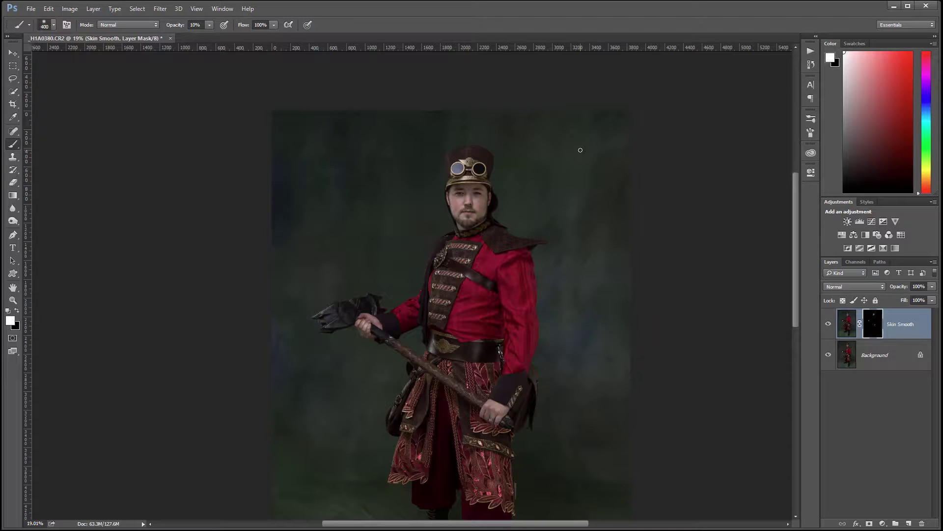
key("3")
key("bracketright")
key("bracketright")
mouse_move(637, 123)
left_mouse_down()
mouse_move(551, 109)
mouse_move(640, 125)
mouse_move(582, 154)
mouse_move(548, 147)
mouse_move(586, 113)
mouse_move(647, 176)
mouse_move(597, 297)
left_mouse_up()
mouse_move(585, 384)
left_mouse_down()
mouse_move(607, 336)
mouse_move(639, 348)
mouse_move(693, 295)
mouse_move(484, 59)
mouse_move(359, 90)
mouse_move(377, 134)
mouse_move(297, 118)
mouse_move(322, 205)
mouse_move(394, 112)
mouse_move(279, 187)
left_mouse_up()
mouse_move(316, 337)
left_mouse_down()
mouse_move(344, 320)
mouse_move(281, 390)
mouse_move(299, 367)
mouse_move(395, 429)
mouse_move(394, 417)
mouse_move(355, 437)
mouse_move(287, 330)
mouse_move(315, 449)
mouse_move(314, 360)
mouse_move(286, 296)
mouse_move(267, 279)
mouse_move(267, 404)
mouse_move(299, 452)
mouse_move(416, 421)
mouse_move(439, 393)
mouse_move(403, 458)
mouse_move(466, 485)
left_mouse_up()
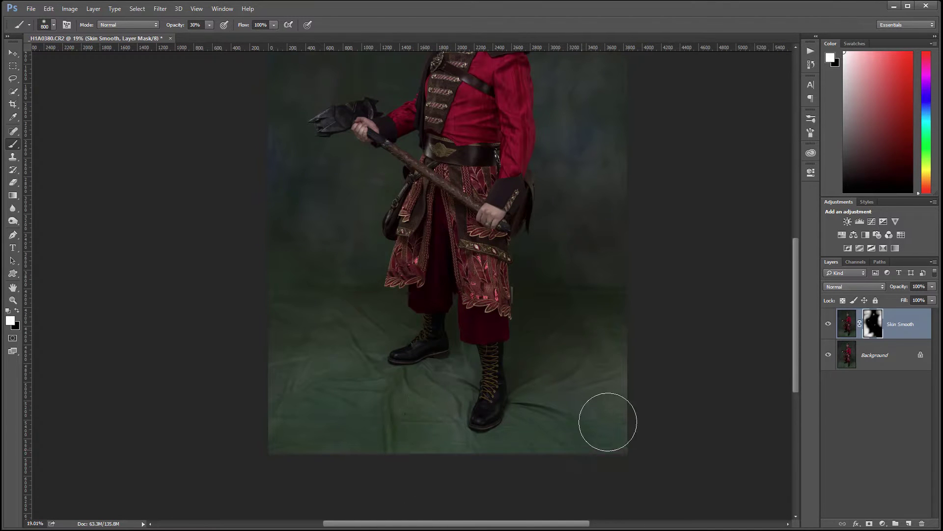
mouse_move(547, 333)
left_mouse_down()
mouse_move(571, 421)
mouse_move(599, 419)
left_mouse_up()
left_click_drag(588, 259, 618, 296)
mouse_move(339, 321)
left_mouse_down()
mouse_move(273, 326)
mouse_move(273, 434)
mouse_move(271, 379)
mouse_move(350, 401)
mouse_move(371, 438)
left_mouse_up()
left_click_drag(613, 243, 569, 305)
scroll(438, 261, "down", 3)
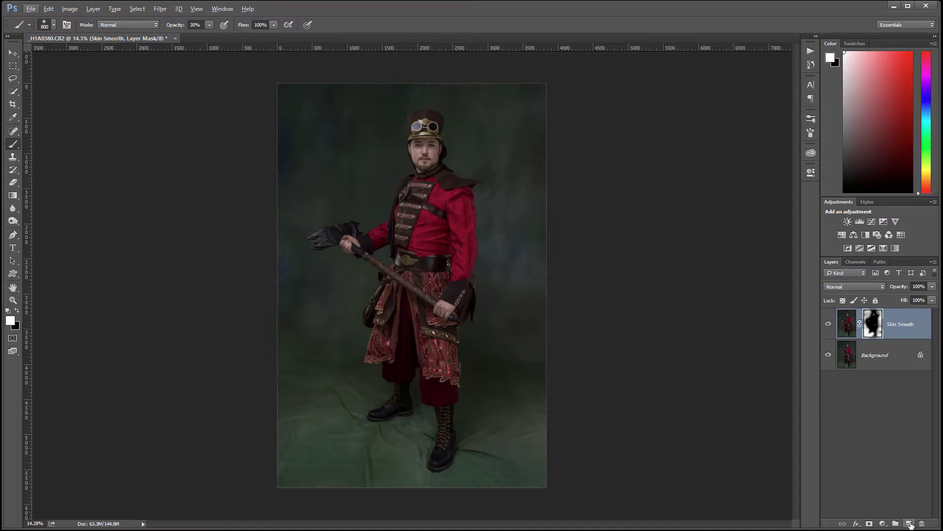
Step: Add a new layer above Skin Smooth, name it D&B, and make black the foreground colour
left_click(910, 525)
key("x")
double_click(868, 324)
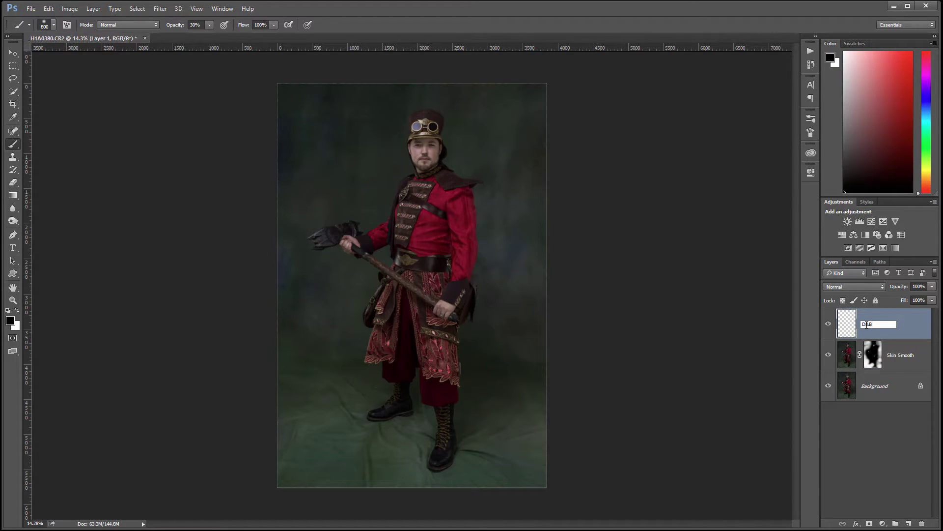
key("Return")
Step: Fill the D&B layer with 50% Gray in Normal mode at 100% opacity and return to the Brush tool
key("shift+F5")
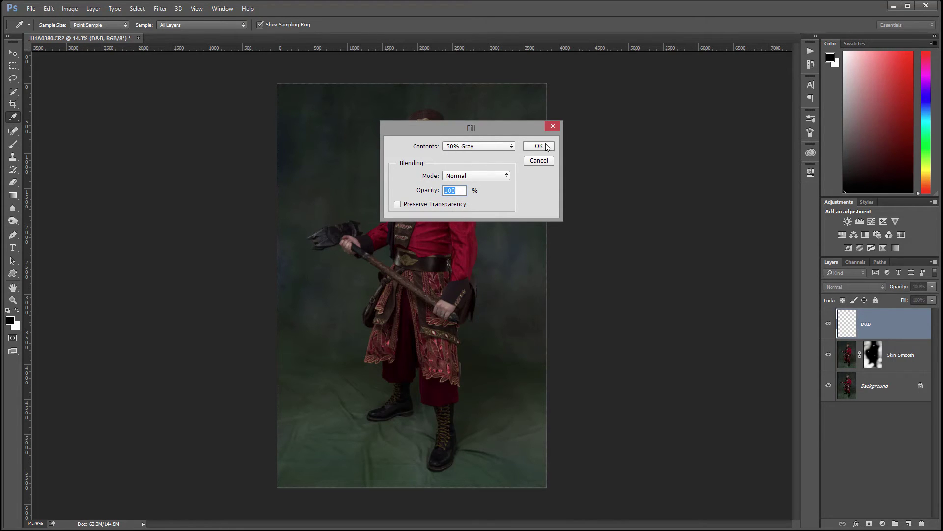
left_click(548, 147)
key("b")
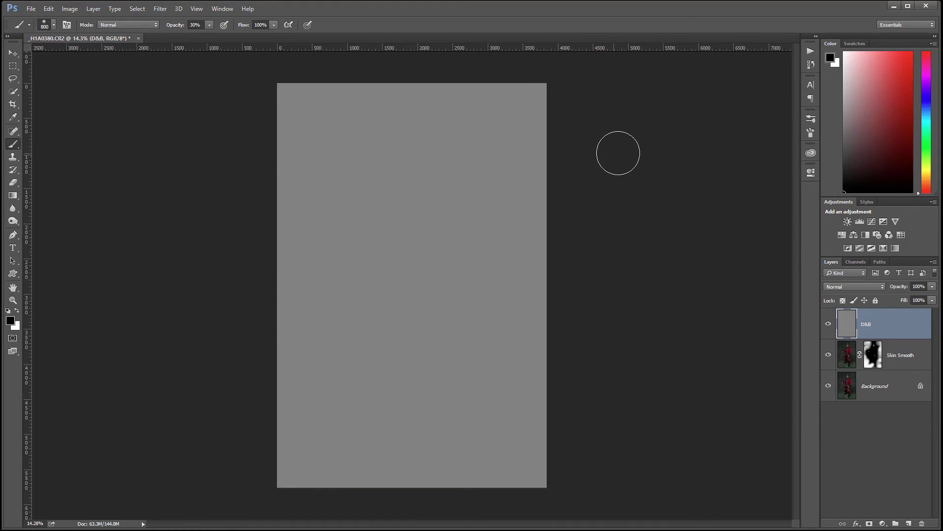